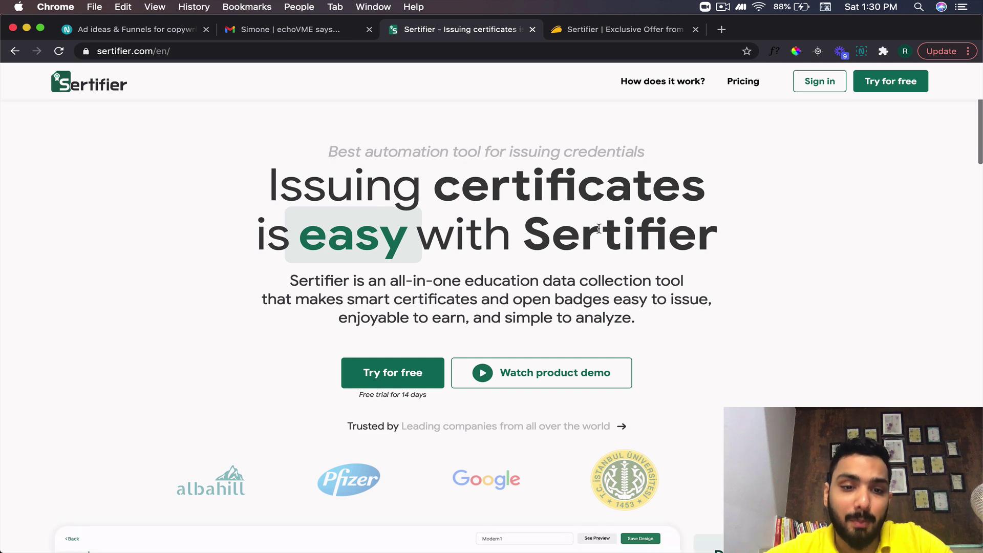
- Review the Sertifier homepage, highlighting the 'smart certificates' phrase, then switch to the AppSumo deal tab
scroll(589, 246, up, 1)
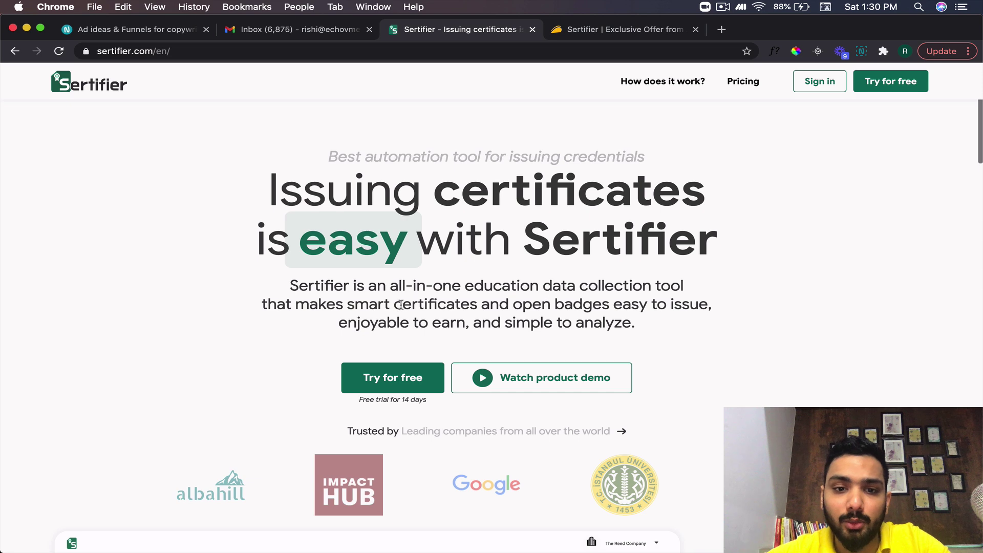
drag(343, 304, 461, 307)
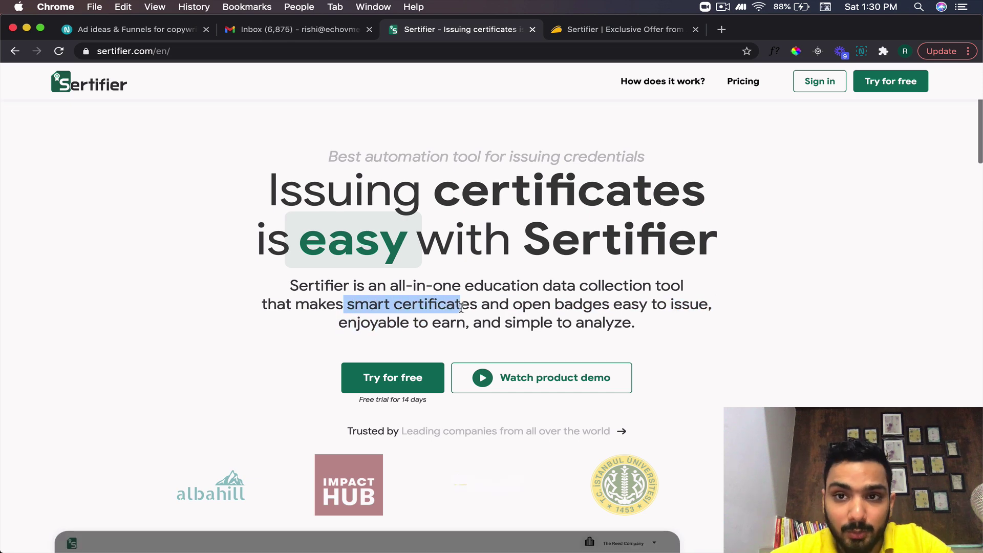
scroll(461, 307, down, 15)
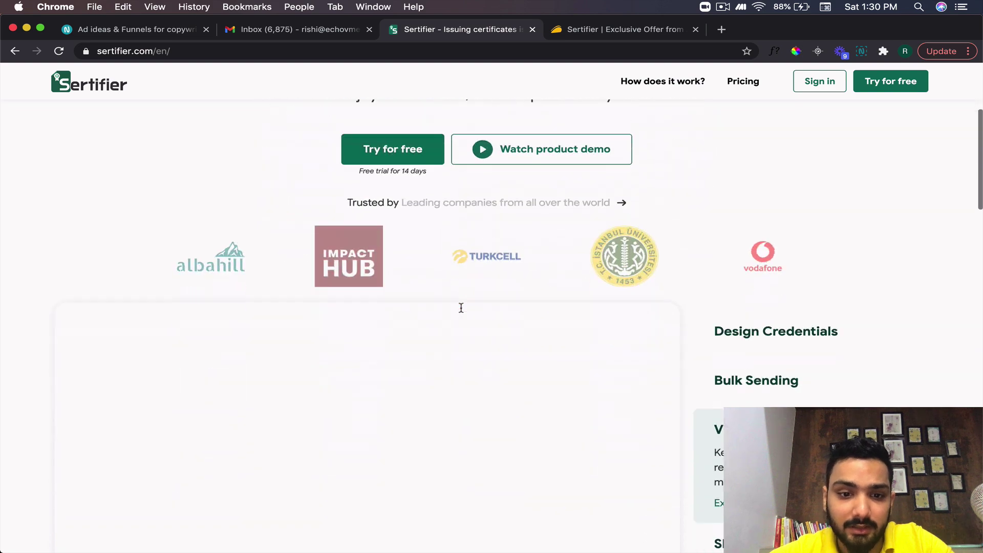
scroll(461, 307, up, 3)
scroll(461, 308, down, 20)
scroll(461, 312, up, 20)
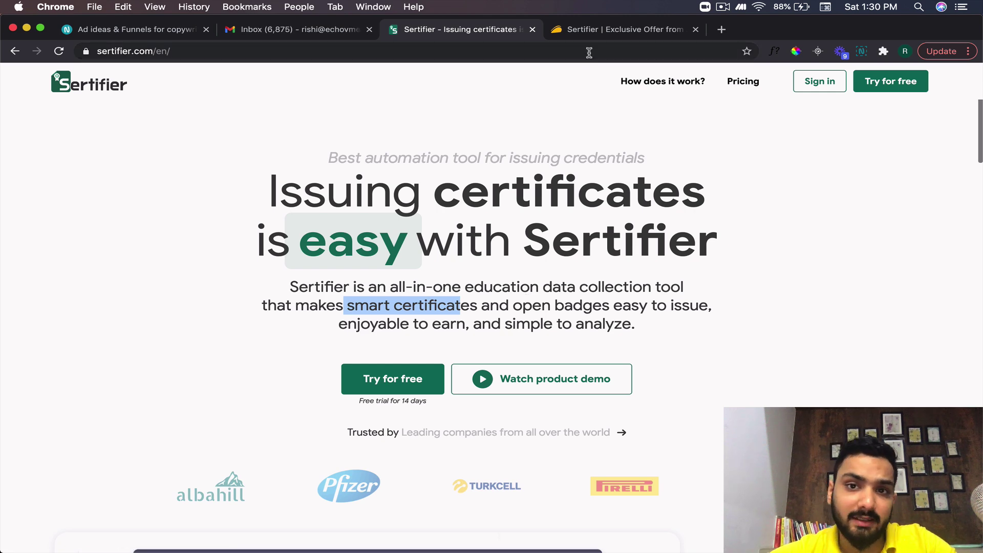
click(578, 29)
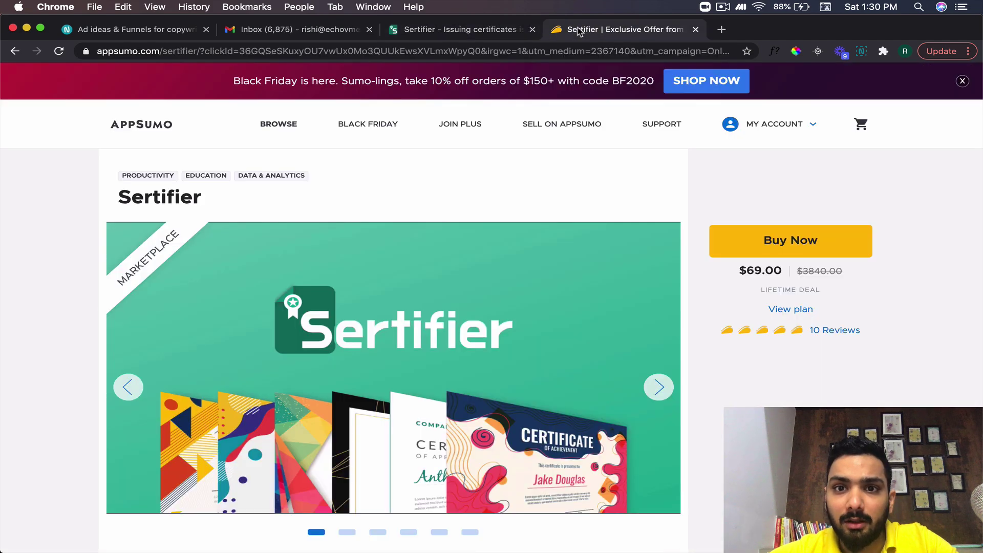
- Scroll the AppSumo deal page to the $69 Premium Plan details
scroll(472, 373, down, 5)
scroll(474, 375, down, 15)
scroll(473, 372, up, 15)
scroll(473, 377, down, 15)
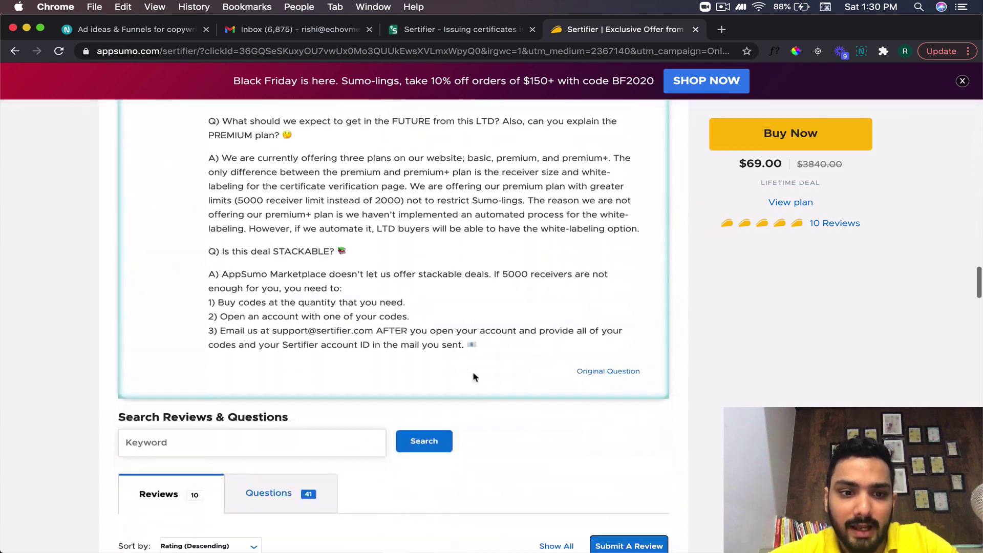
scroll(473, 376, up, 10)
scroll(472, 374, up, 10)
scroll(473, 374, down, 8)
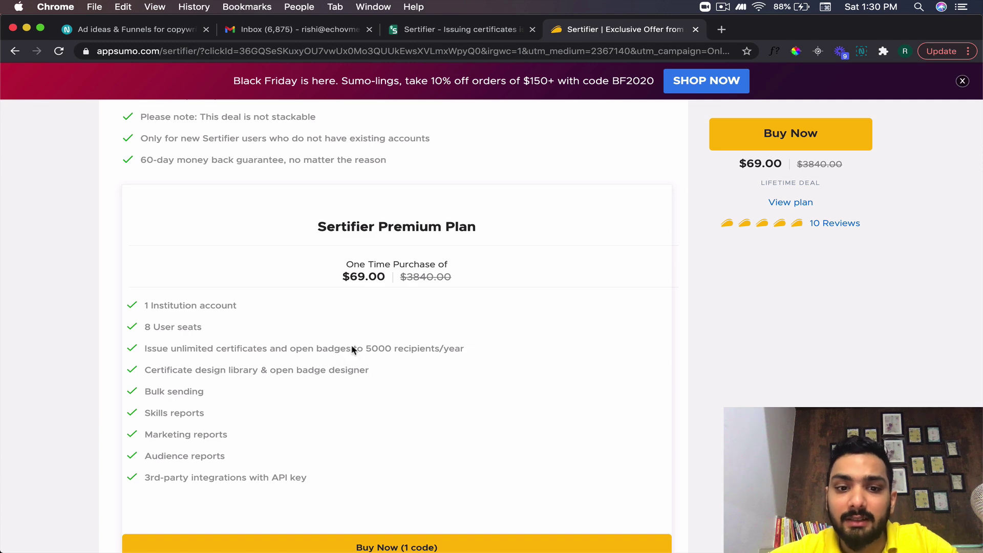
- Highlight the '5000 recipients/year' limit, then return to the Sertifier home page
drag(363, 348, 422, 348)
click(422, 348)
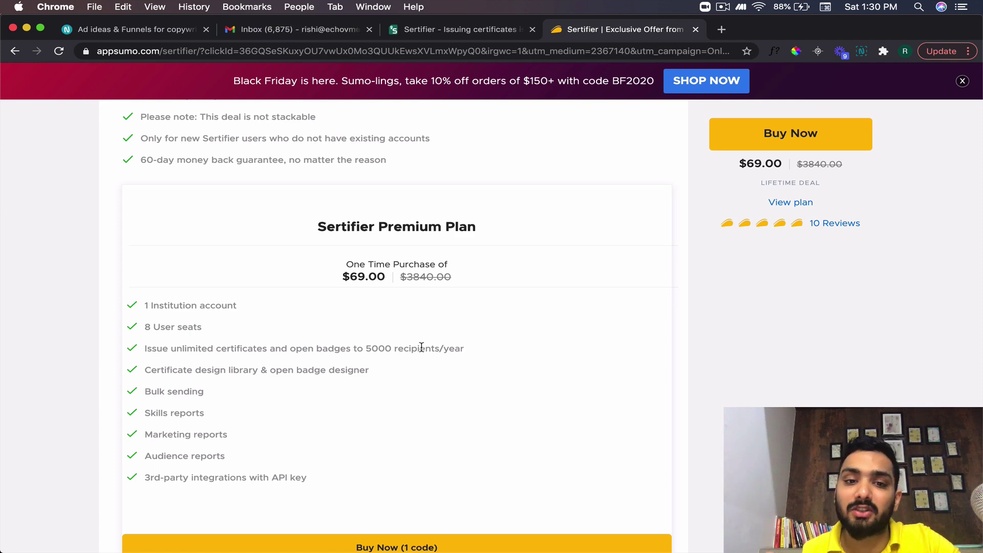
drag(366, 350, 468, 348)
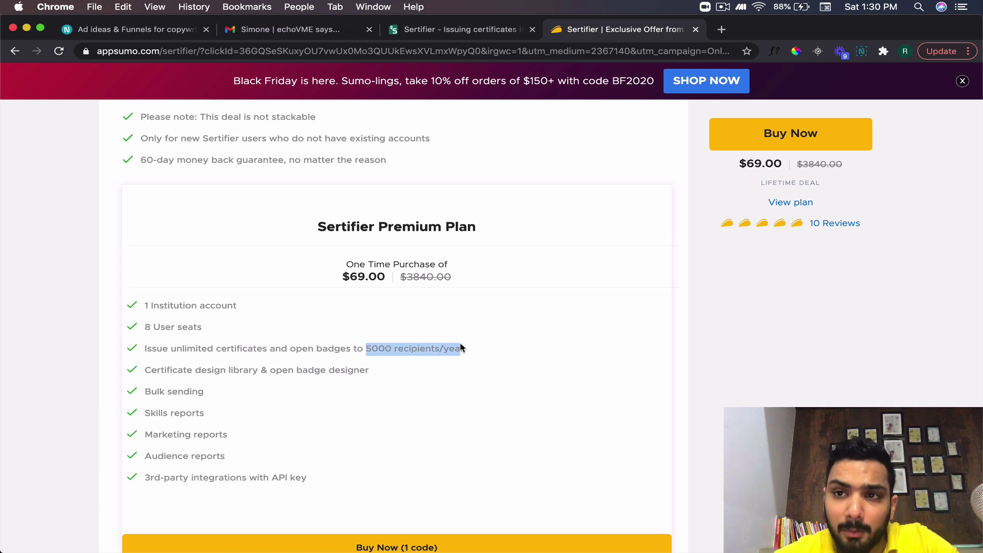
click(461, 346)
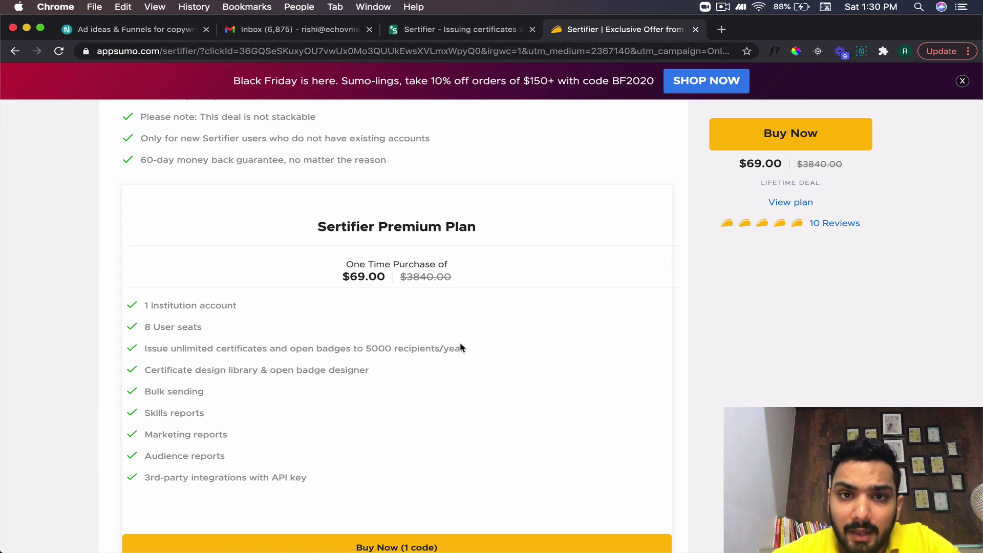
click(447, 30)
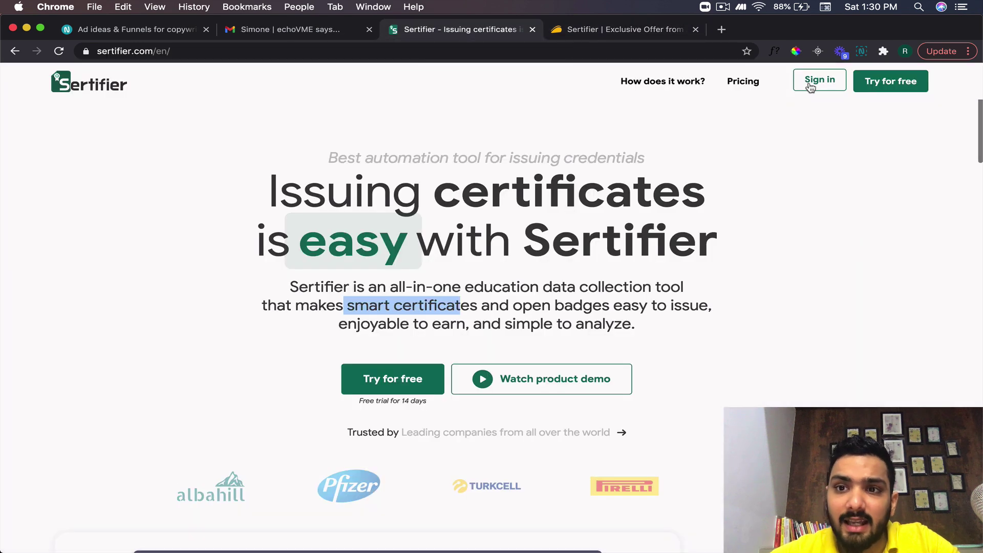
- Sign in and review the dashboard's 1116/65000 active receivers and 2310 certificates sent
click(811, 82)
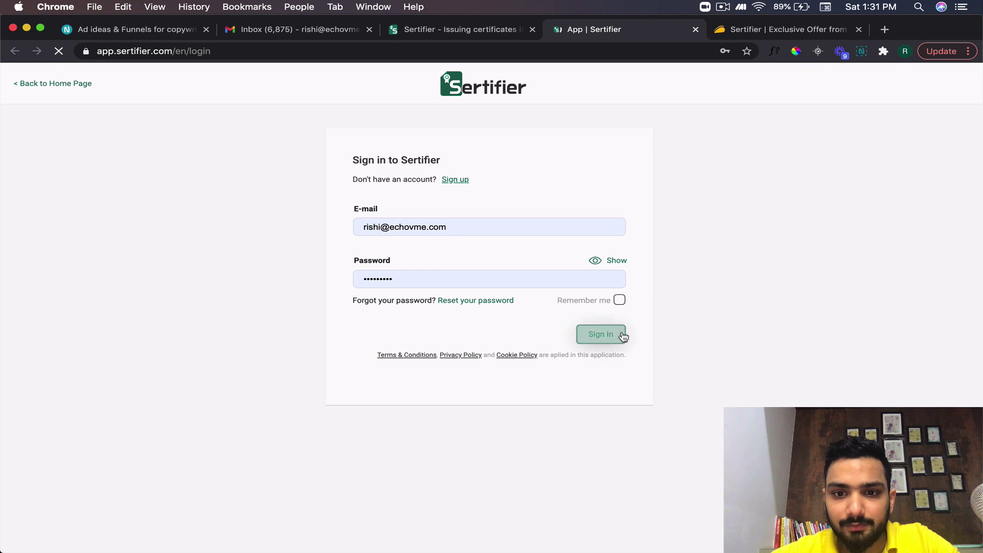
click(621, 336)
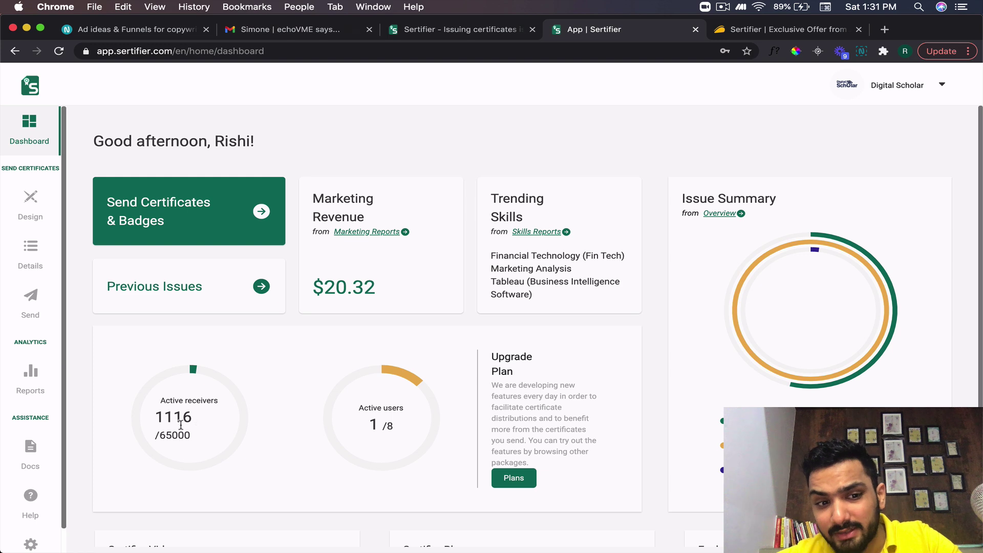
drag(158, 417, 194, 418)
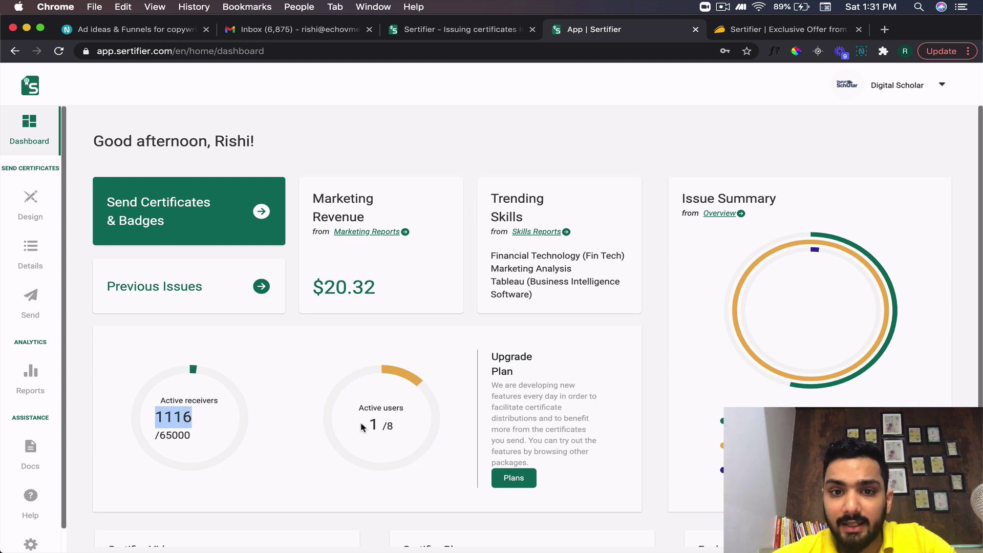
scroll(708, 405, down, 1)
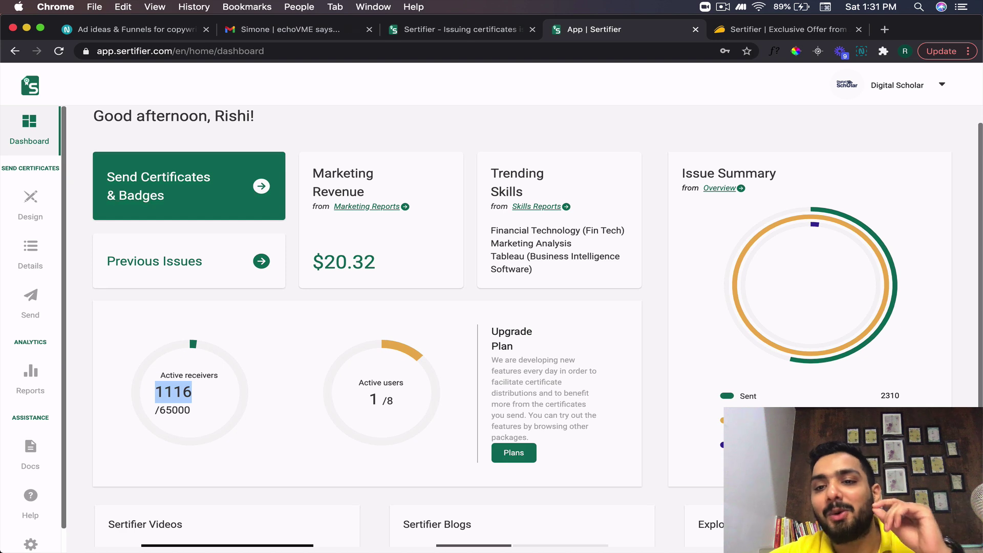
scroll(538, 328, down, 5)
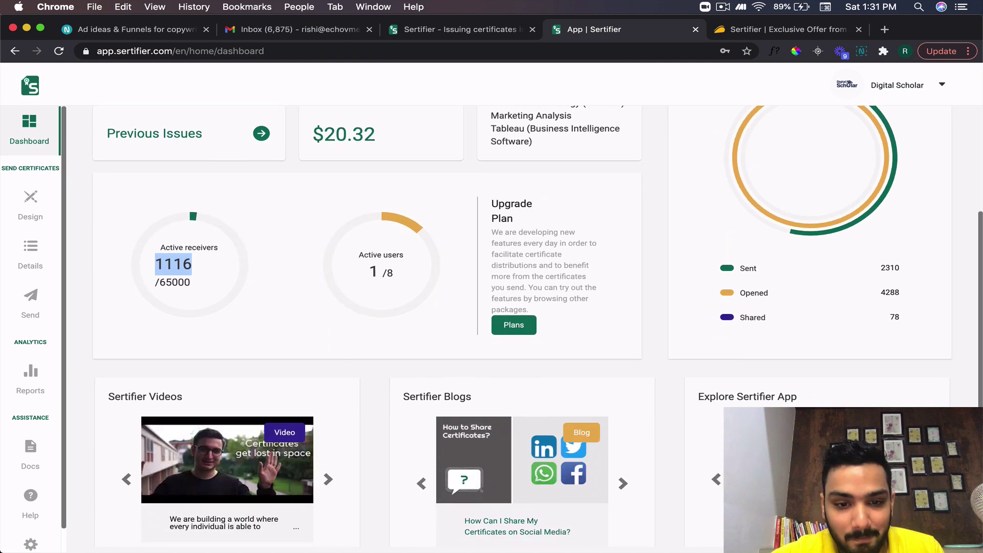
scroll(537, 328, up, 6)
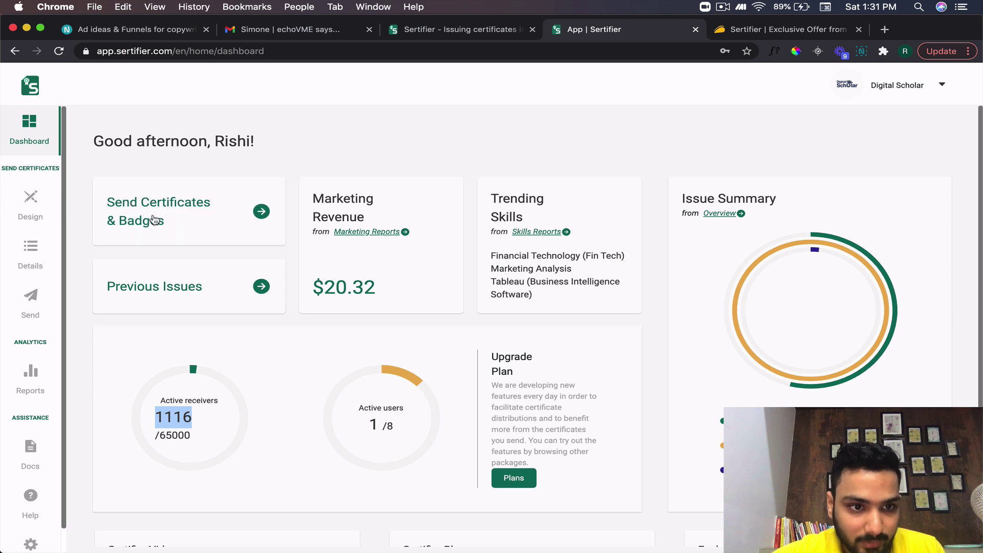
- Start a new certificate design and preview the beige and teal templates
click(41, 212)
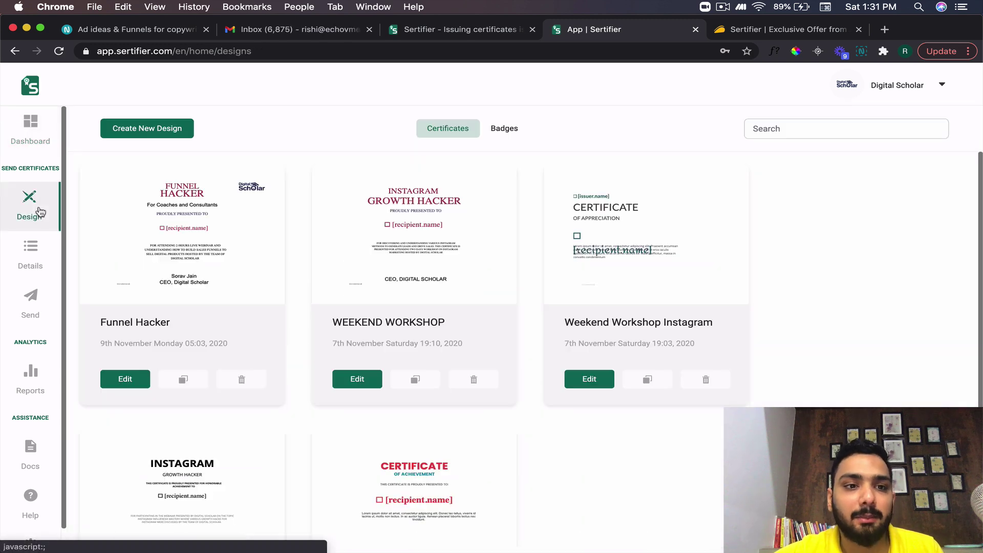
click(143, 129)
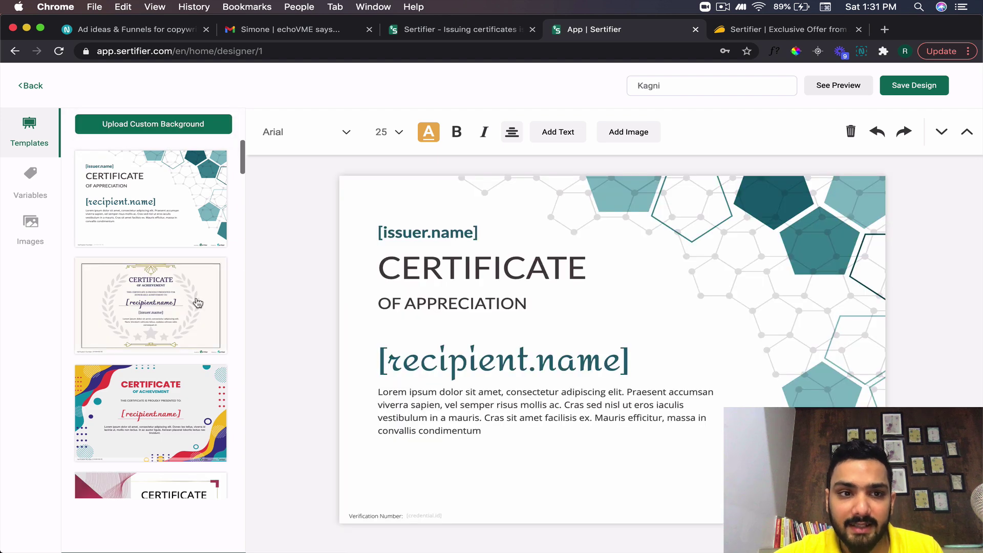
scroll(197, 306, down, 7)
scroll(197, 305, up, 7)
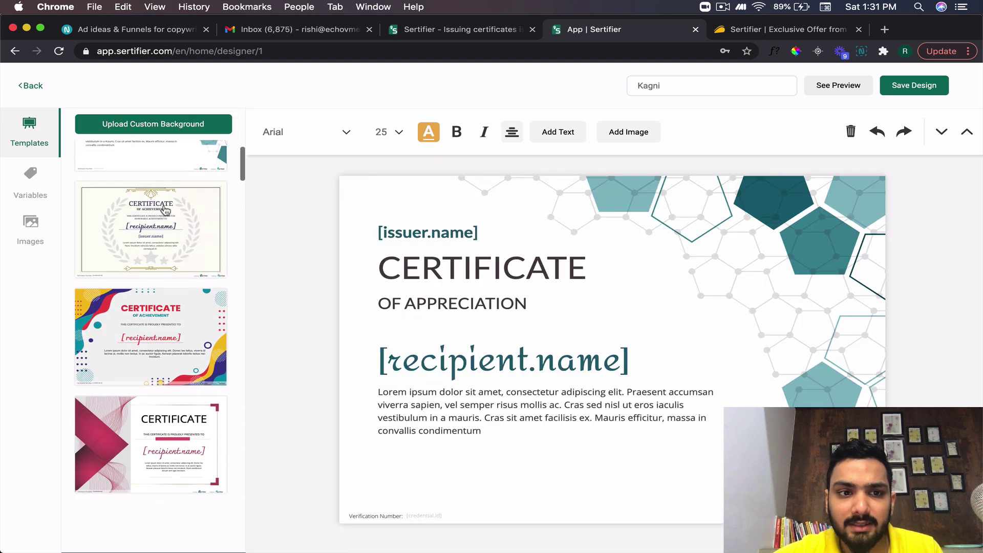
click(164, 203)
click(164, 202)
scroll(157, 220, down, 4)
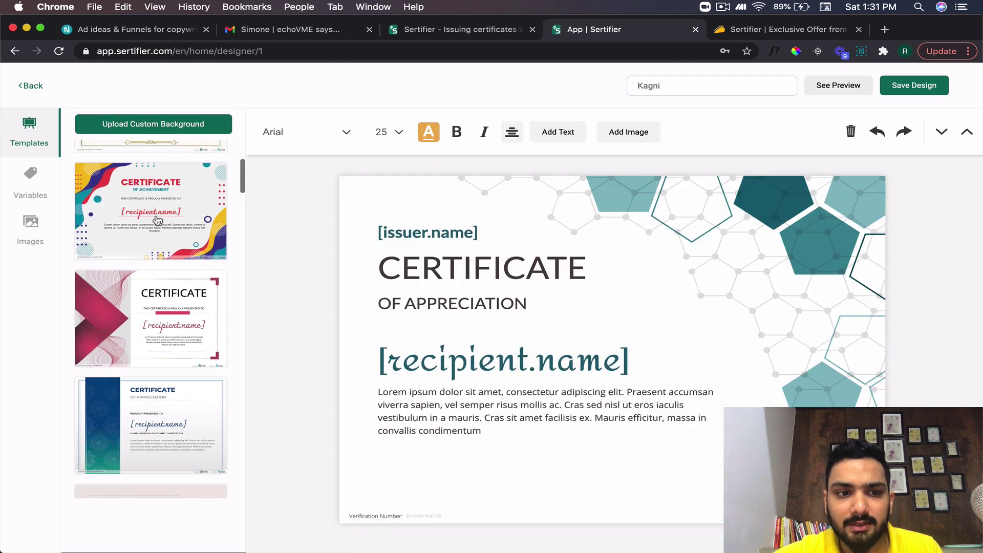
- Preview further templates and apply the pink and blue 'Certificate of Achievement' template
click(157, 220)
scroll(157, 220, down, 1)
click(158, 259)
scroll(158, 259, down, 3)
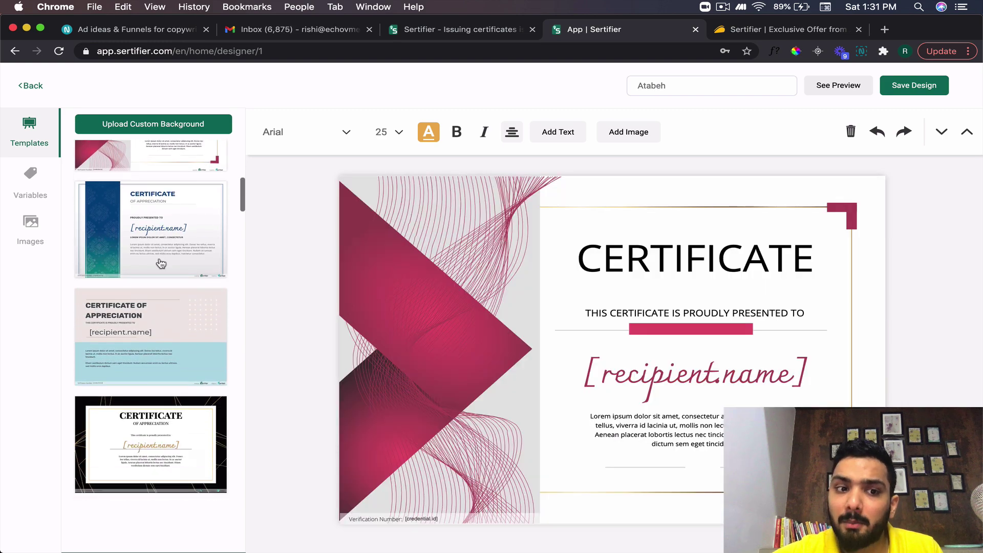
click(151, 271)
click(164, 329)
scroll(154, 328, down, 4)
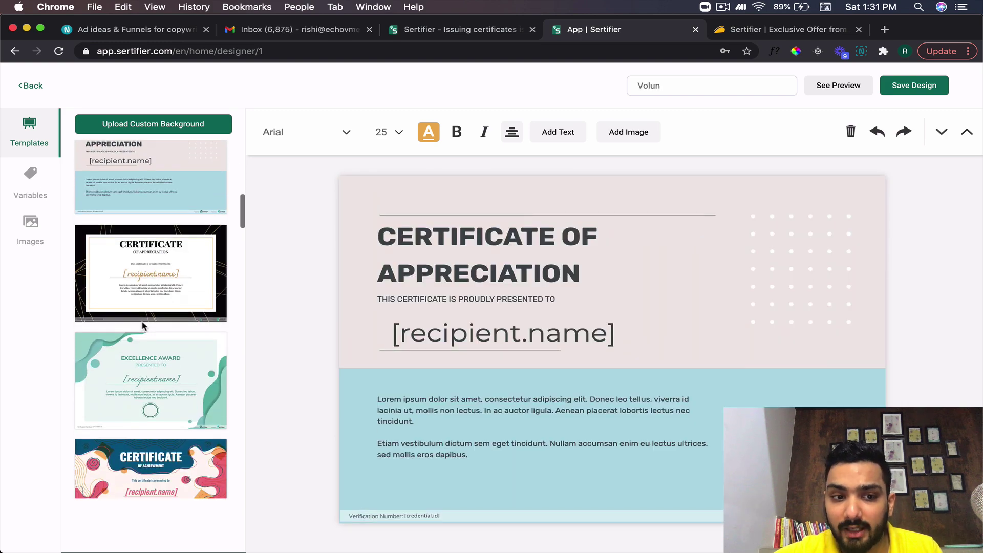
scroll(150, 410, down, 2)
click(151, 410)
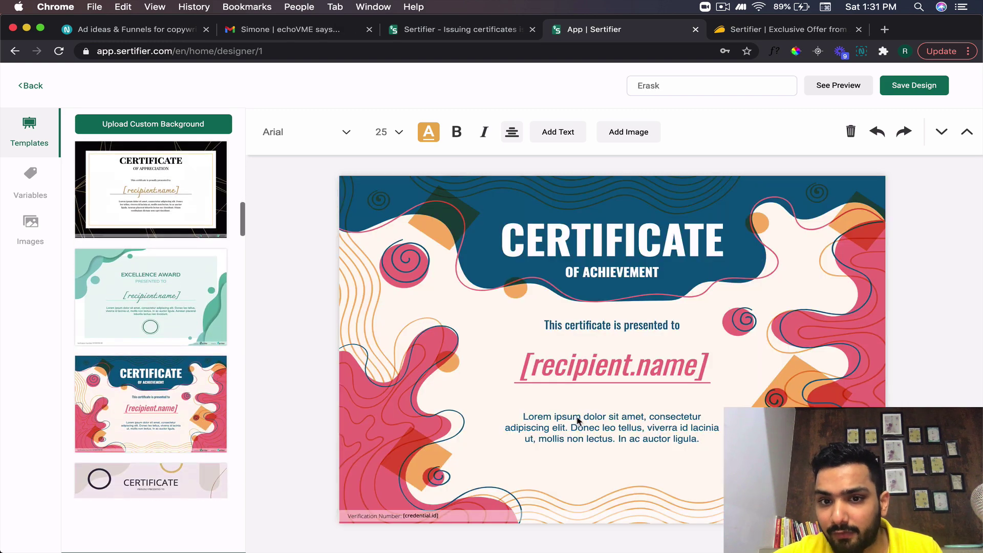
click(598, 247)
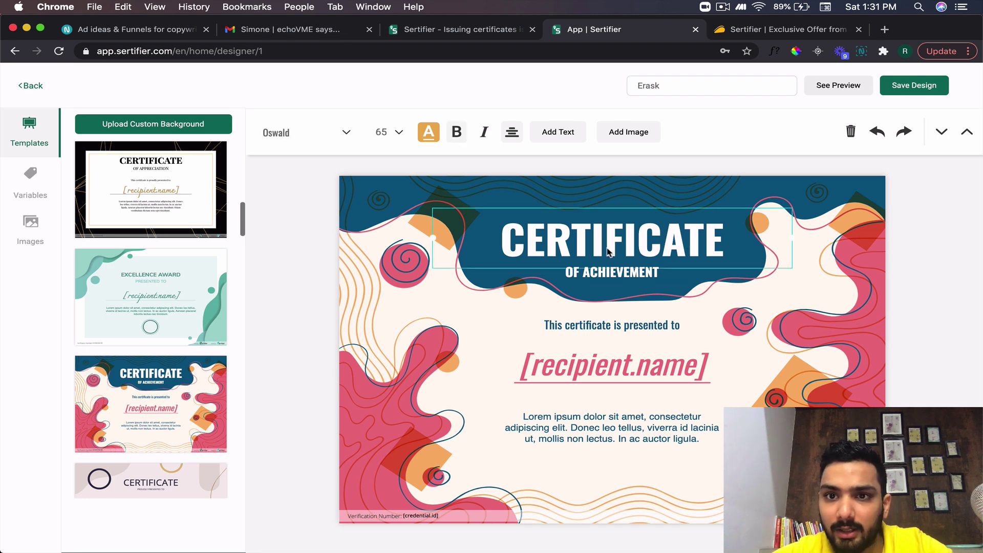
- Change the certificate title from CERTIFICATE to ACHIEVEMENT
double_click(618, 249)
key(BackSpace)
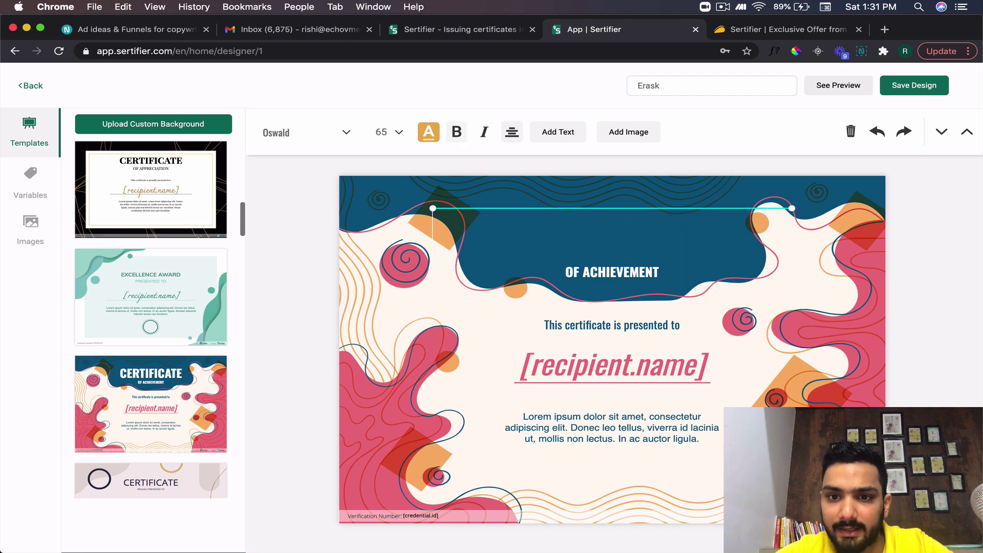
text(A)
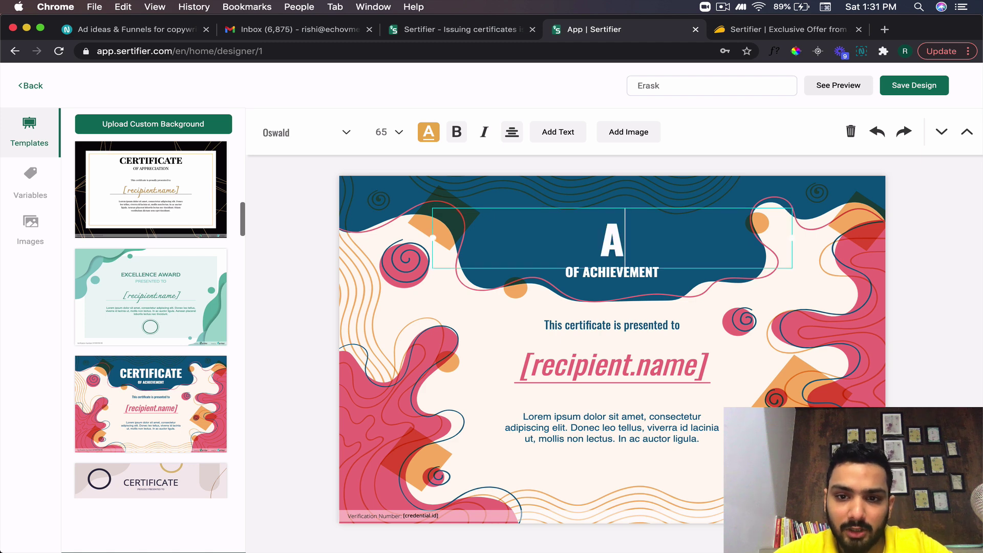
text(CHIEVEMENT)
- Replace the 'OF ACHIEVEMENT' subtitle with 'UNLOCKED!'
click(621, 273)
double_click(638, 275)
key(BackSpace)
key(BackSpace)
key(BackSpace)
key(BackSpace)
text(UNLOCKED!)
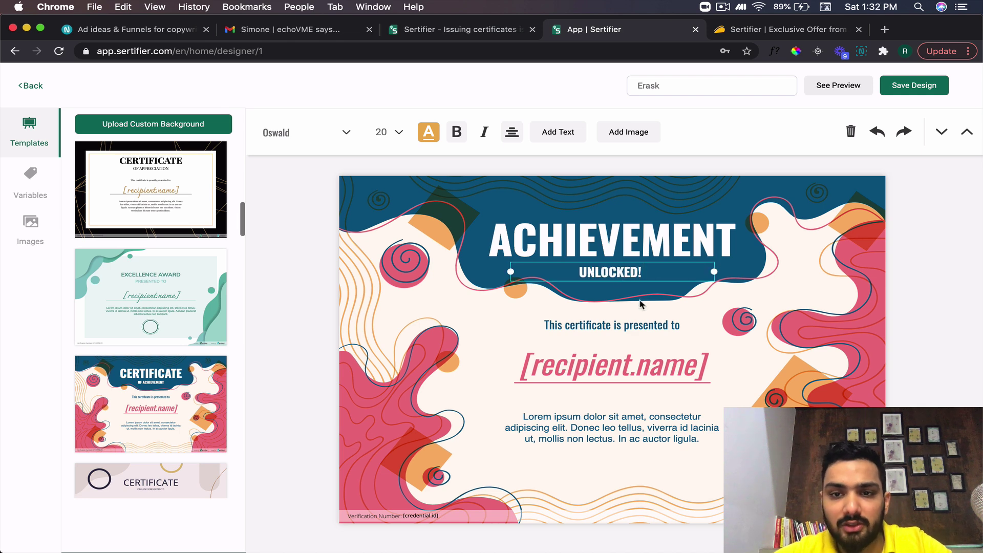
click(640, 304)
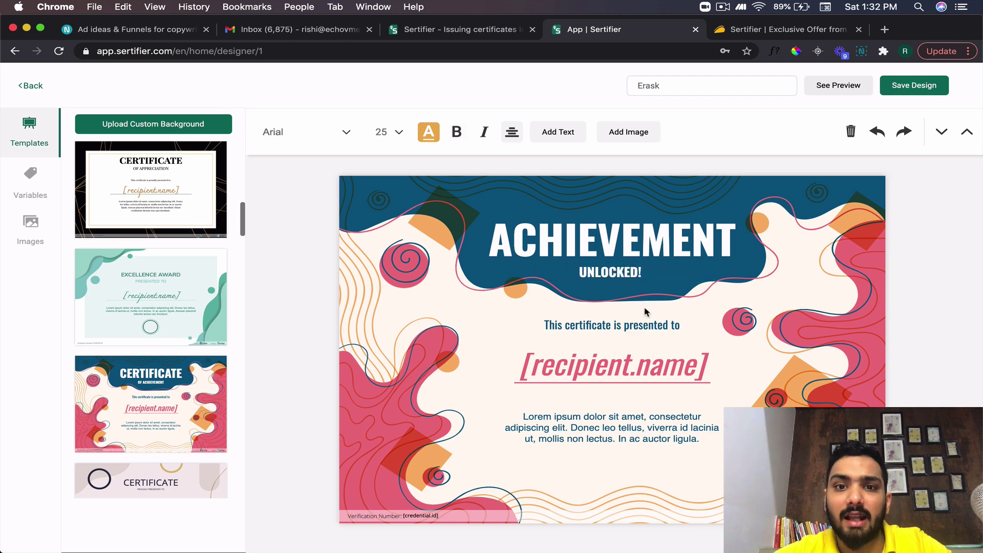
click(633, 132)
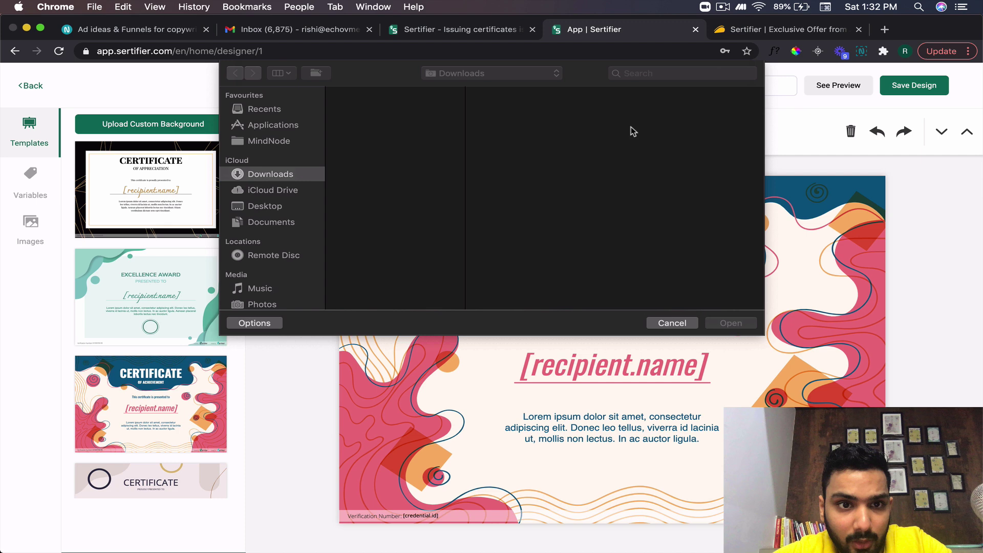
- Add the Digital Scholar logo from Images, shrunk and centred near the bottom
click(671, 323)
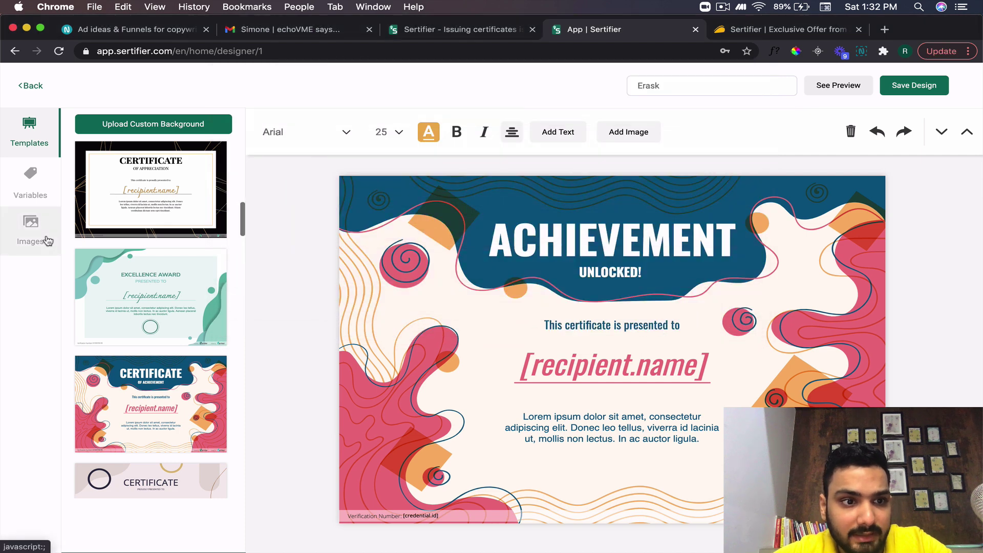
click(30, 230)
drag(154, 293, 610, 511)
click(163, 290)
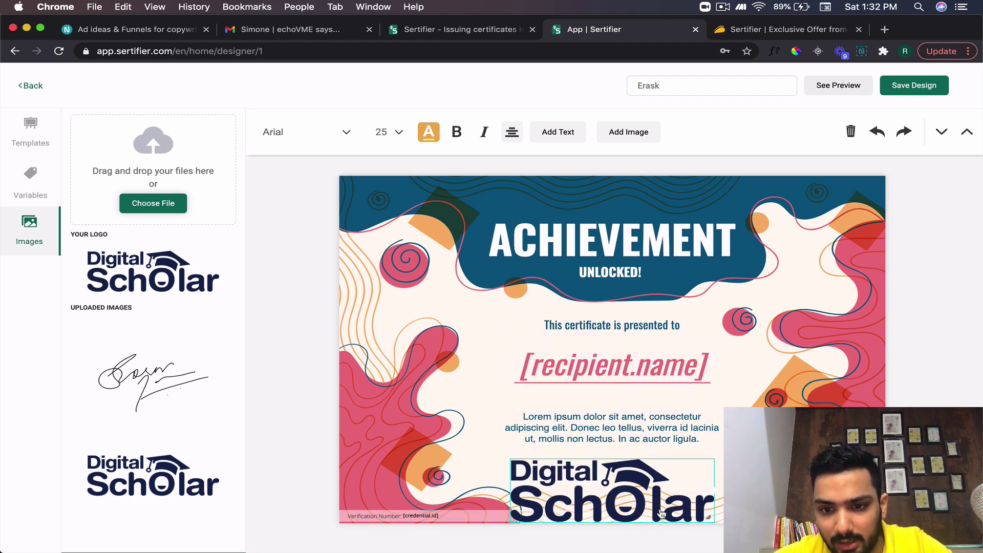
drag(717, 490, 625, 493)
- Nudge the [recipient.name] placeholder slightly upward on the certificate
click(633, 435)
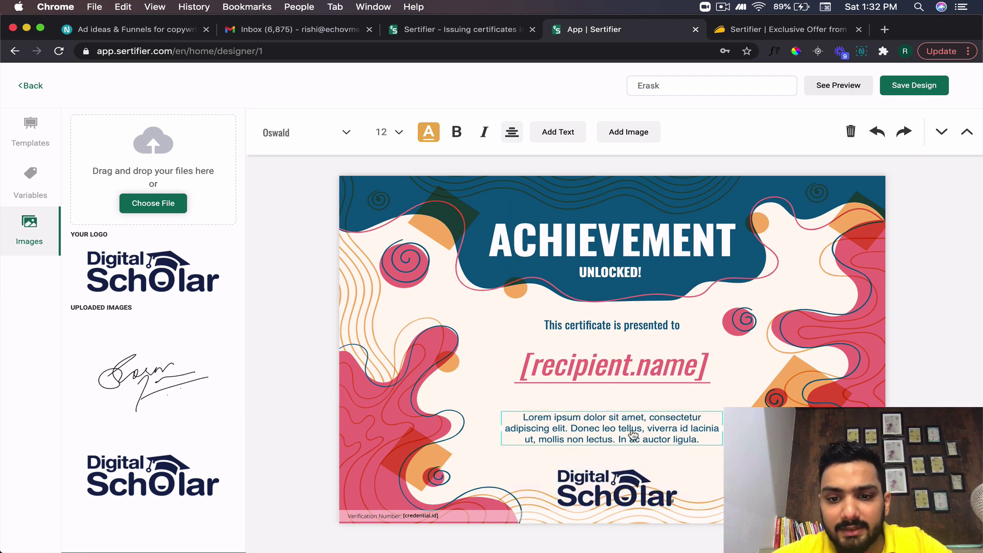
double_click(686, 441)
click(683, 376)
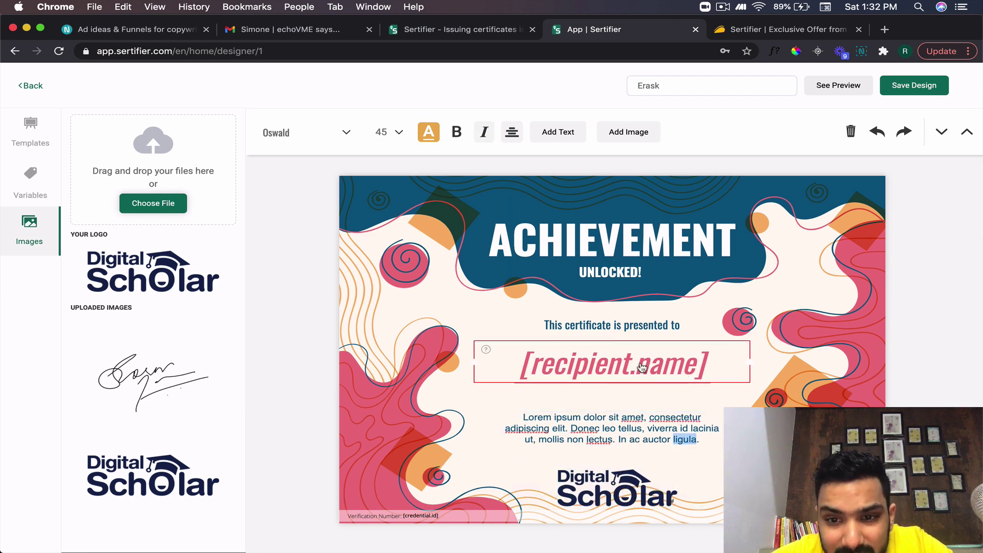
drag(597, 369, 596, 364)
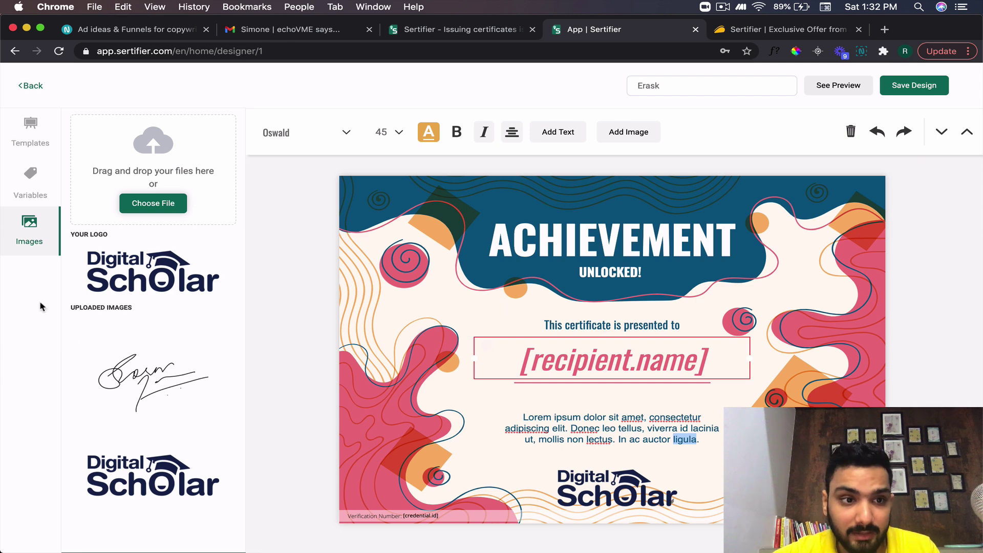
click(30, 180)
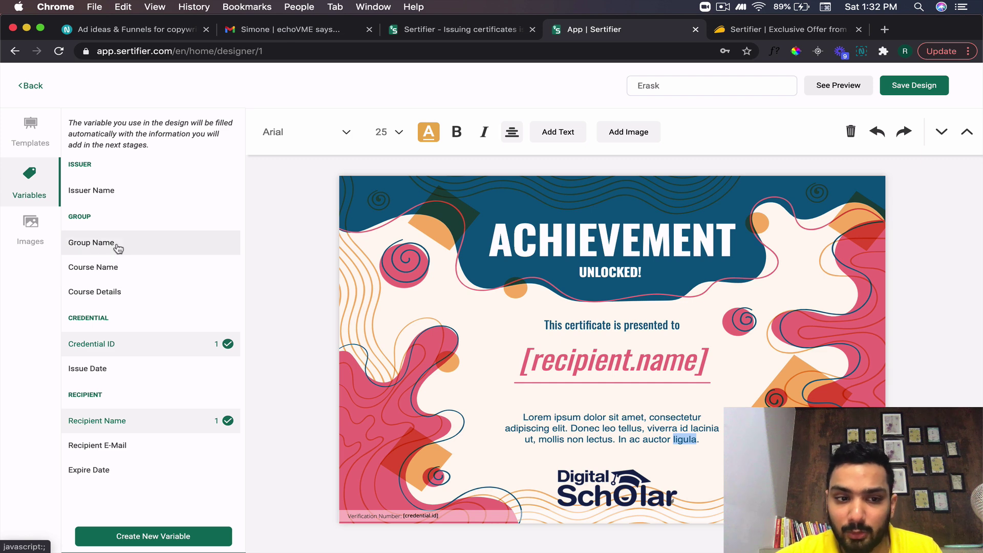
- Switch the side panel to the certificate template gallery
click(34, 142)
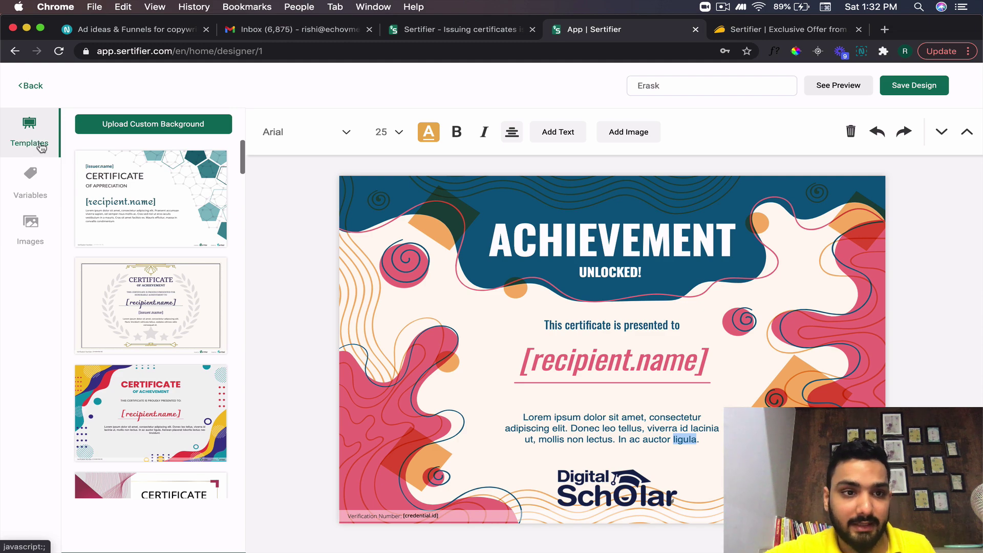
- Save the certificate design and proceed to creating the certificate details
scroll(194, 405, down, 10)
scroll(195, 405, down, 15)
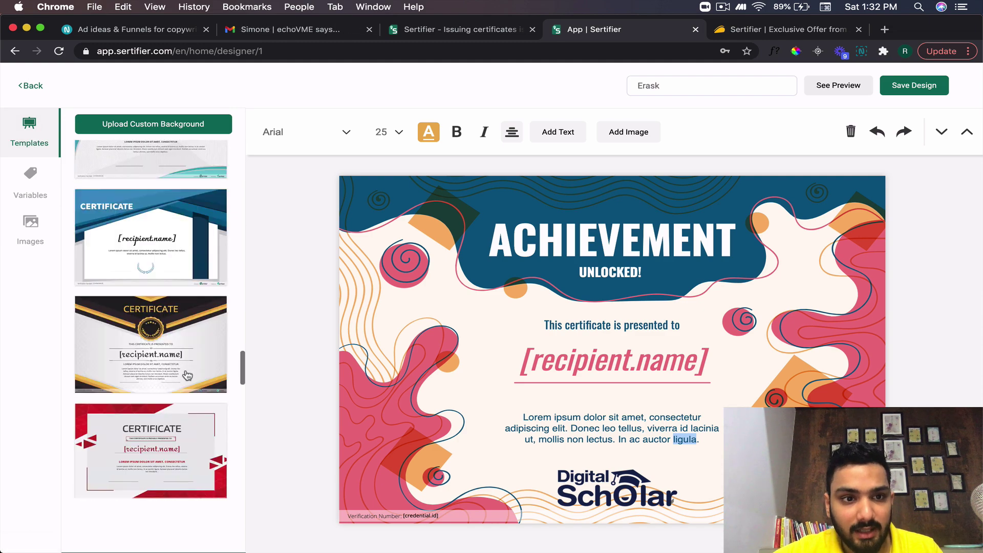
scroll(188, 376, down, 10)
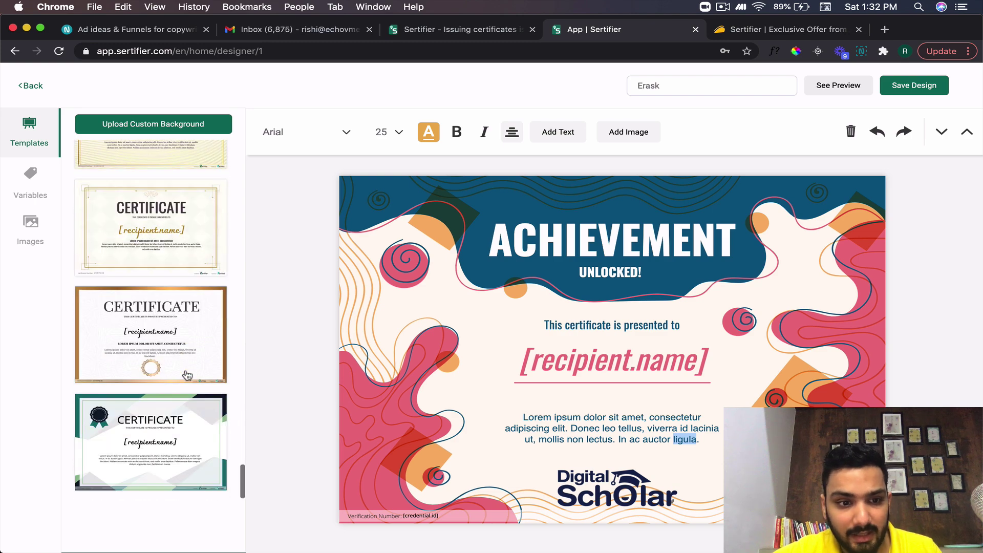
scroll(187, 375, up, 15)
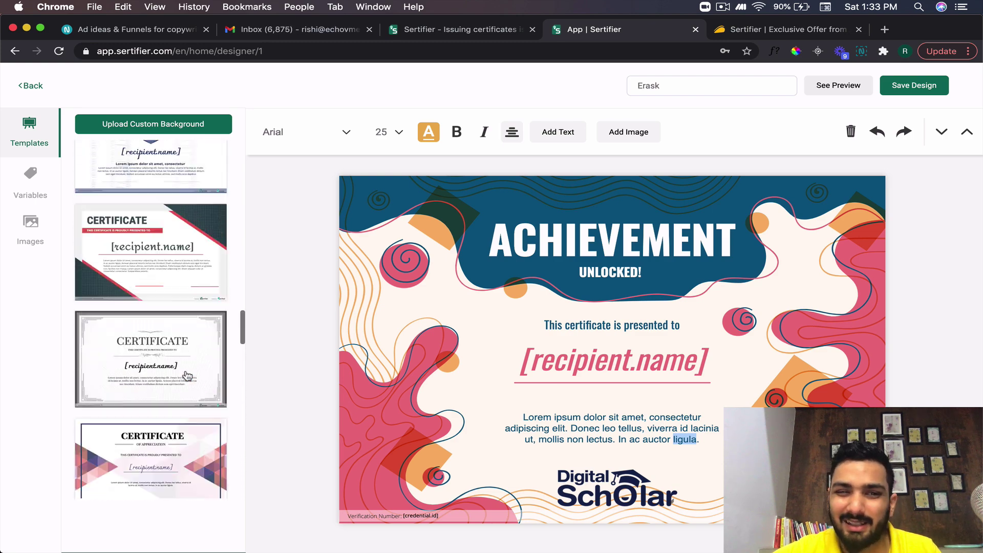
scroll(187, 375, up, 5)
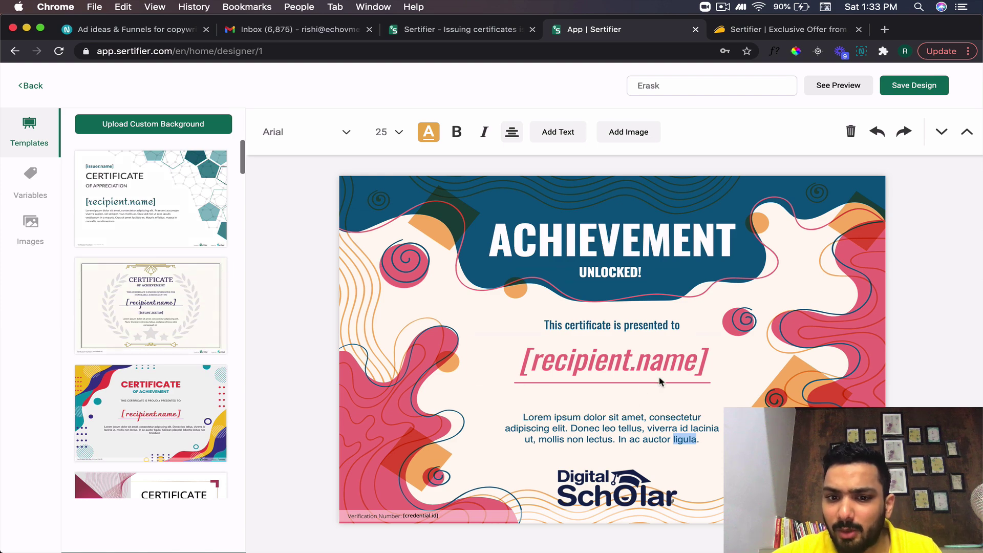
click(909, 88)
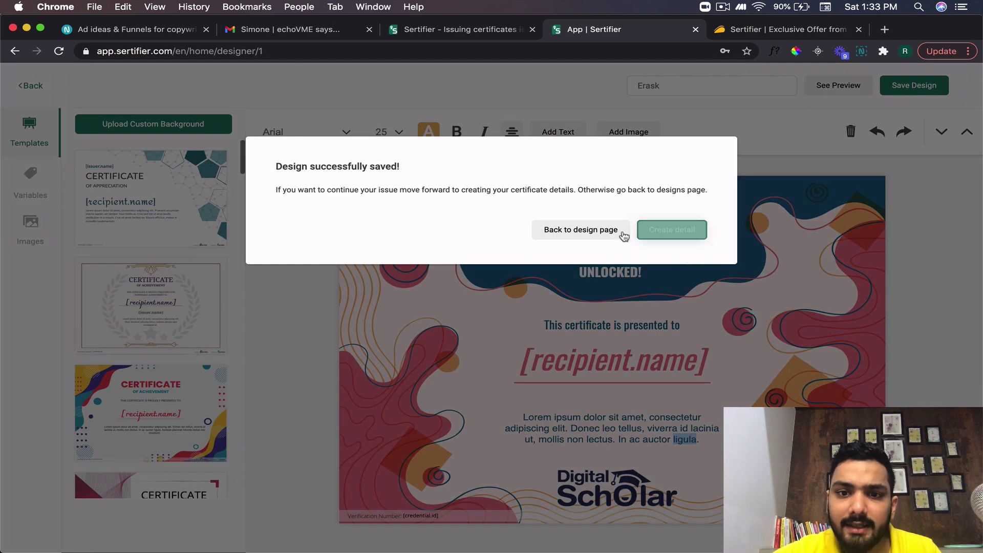
click(668, 236)
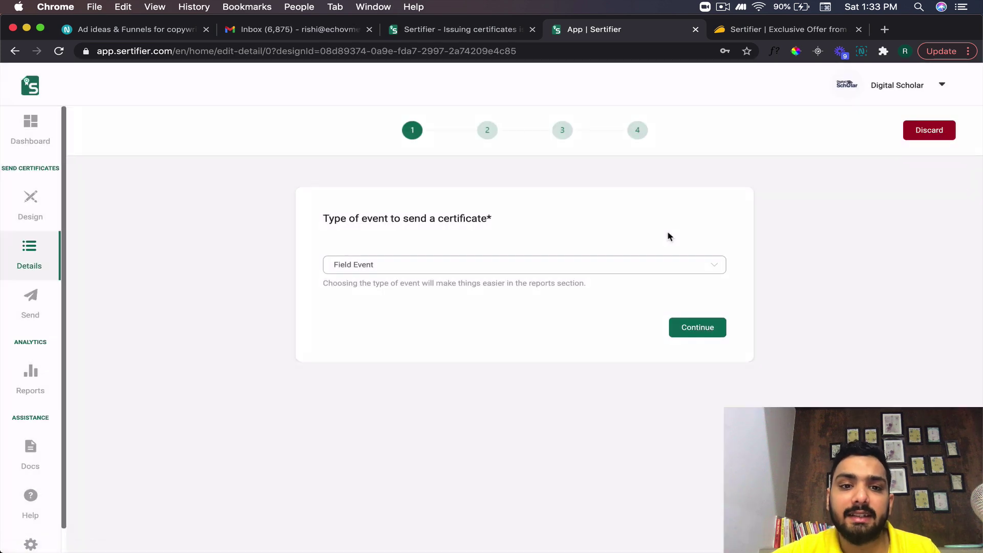
- Change the event type from Field Event to Online Event and continue
click(394, 267)
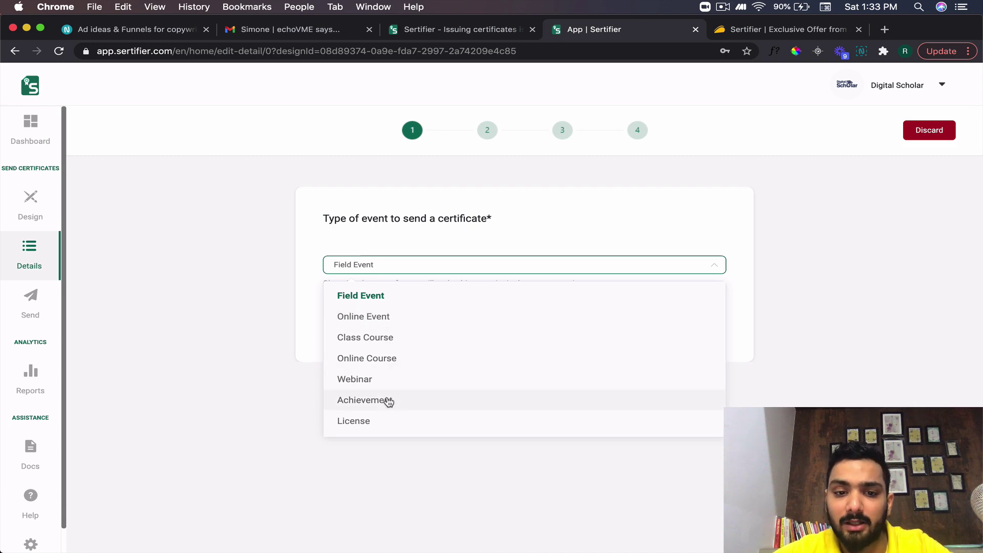
click(417, 324)
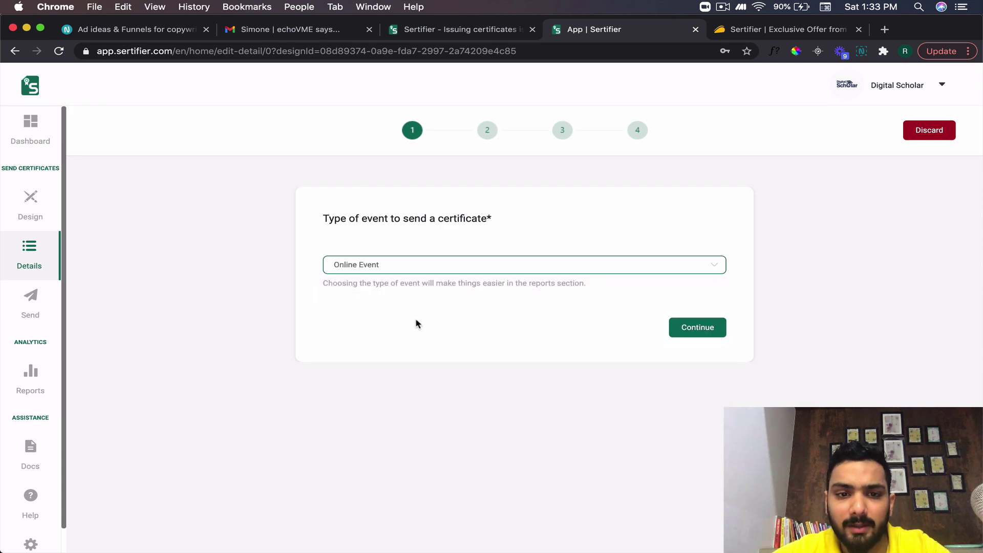
click(583, 274)
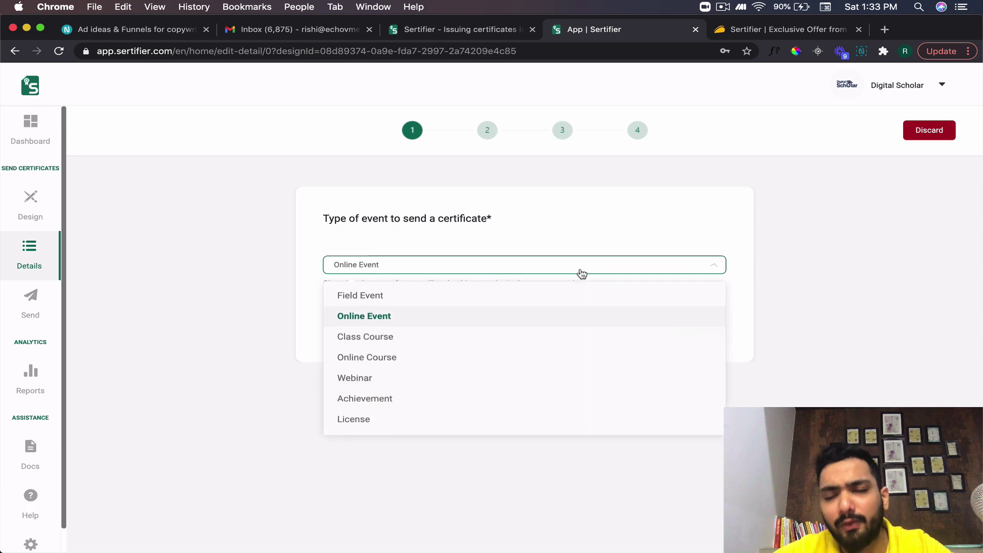
click(376, 318)
click(687, 335)
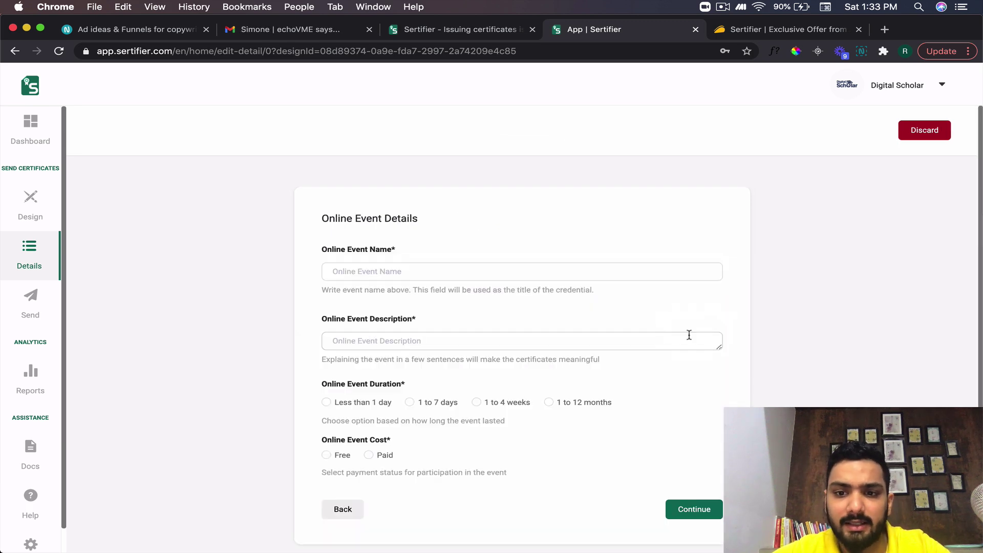
- Name the event INSTAGRAM WEEKEND WORKSHOP and describe it as a two-day Instagram workshop
text(INSTAGRAM)
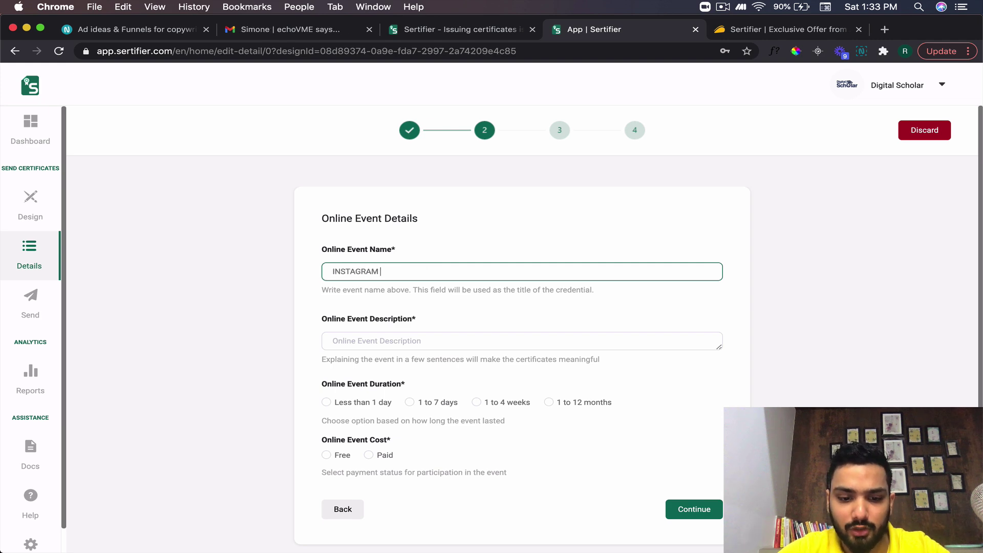
text( WEEKEND WORKSHOP)
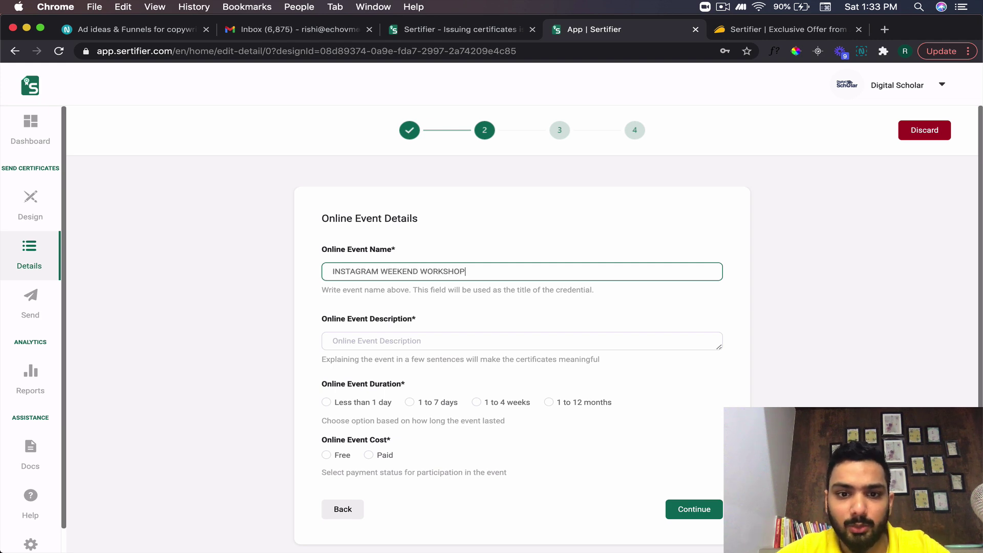
scroll(417, 319, down, 1)
click(418, 319)
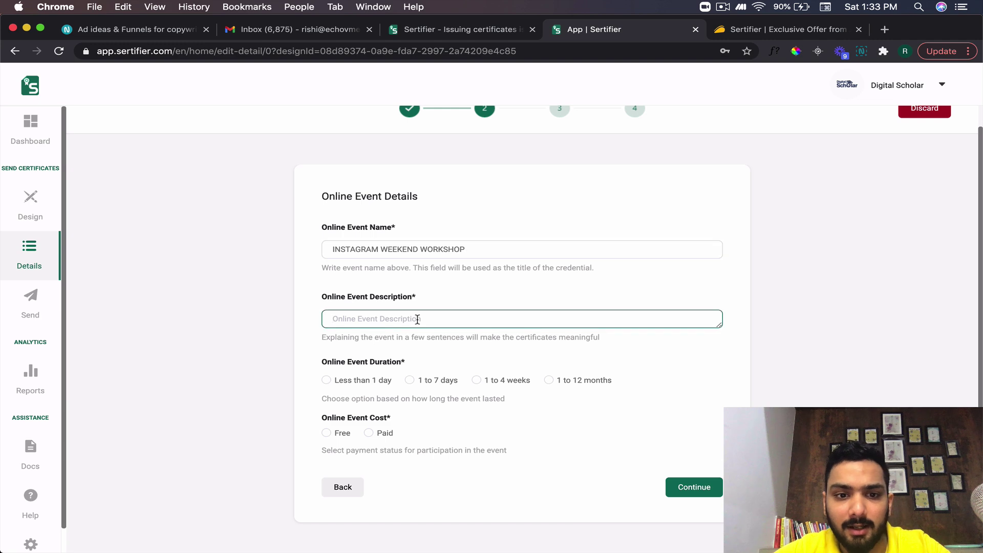
text(It's a day)
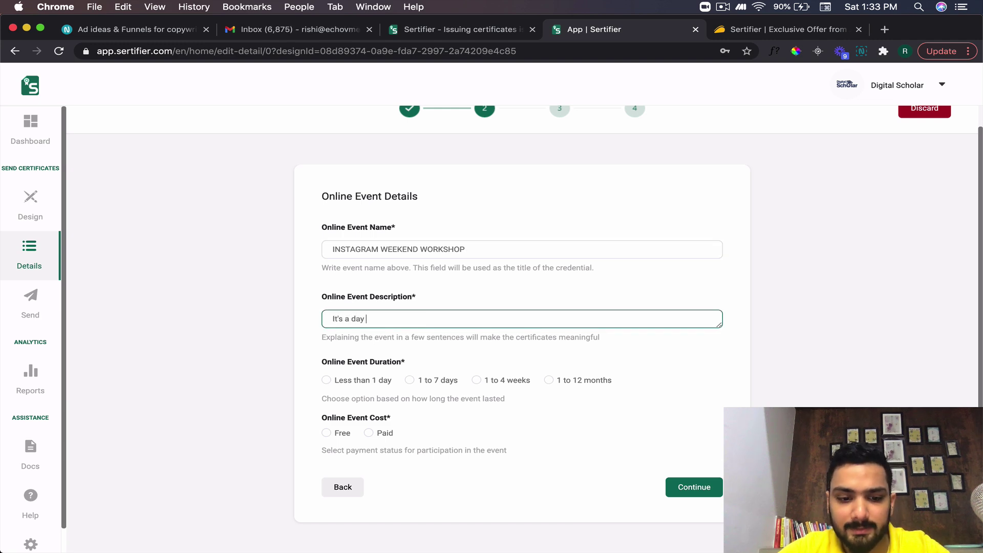
text(wo da)
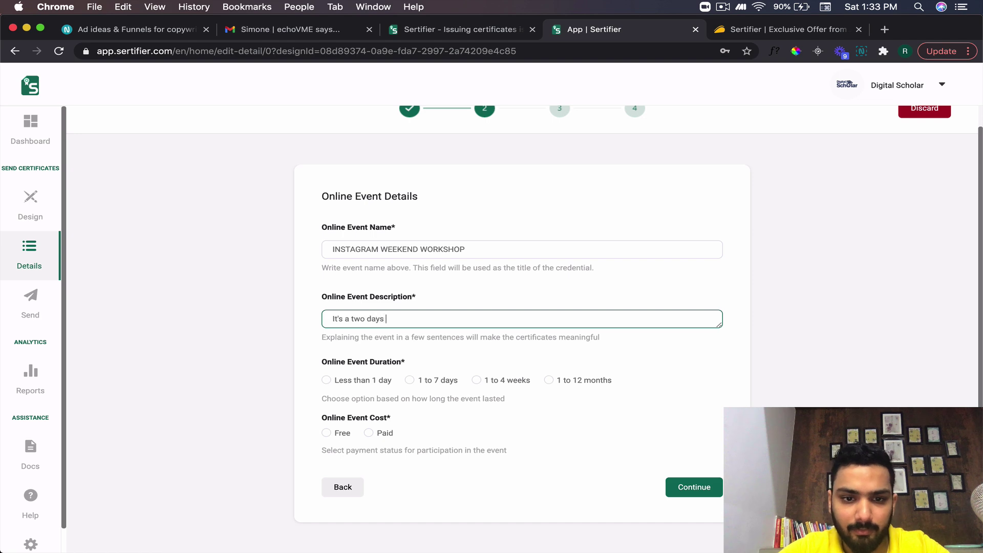
text(ys workshop on Instagram.........)
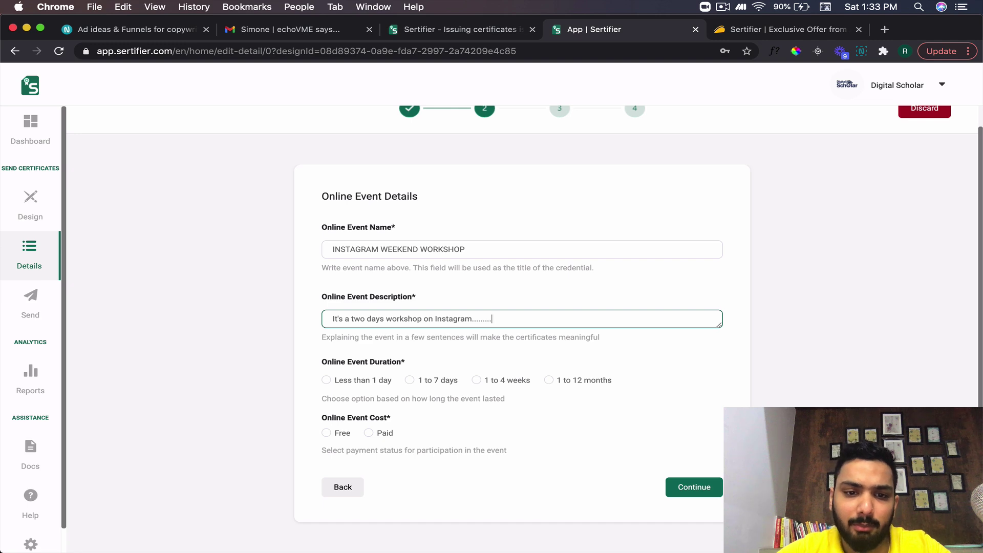
- Set the event duration to 1 to 7 days and cost to Paid, then continue
click(352, 382)
click(416, 381)
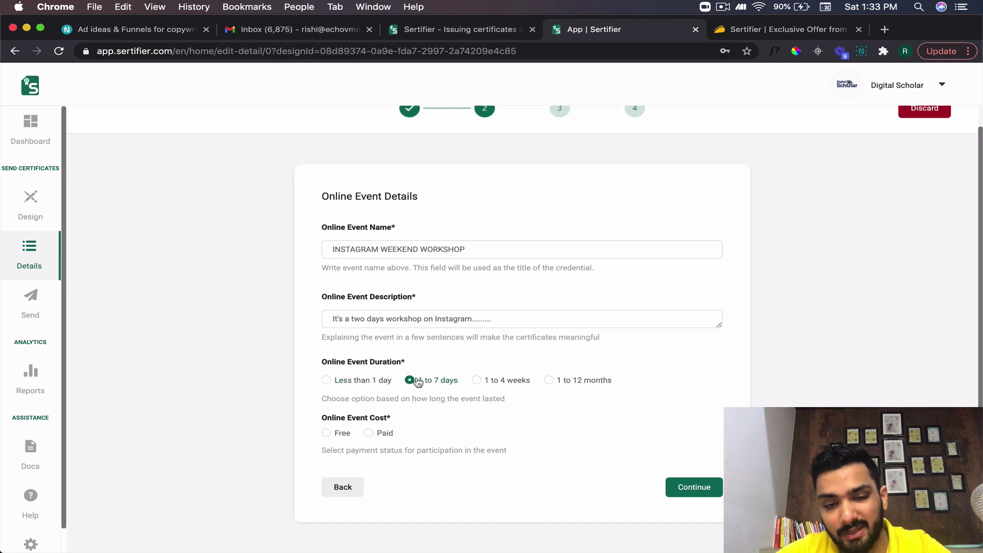
click(369, 433)
click(687, 486)
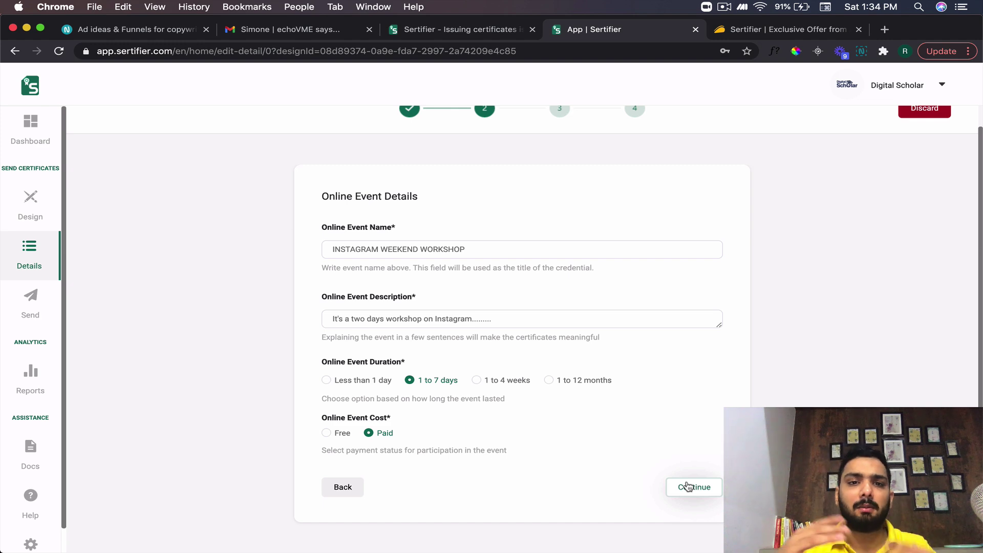
click(690, 487)
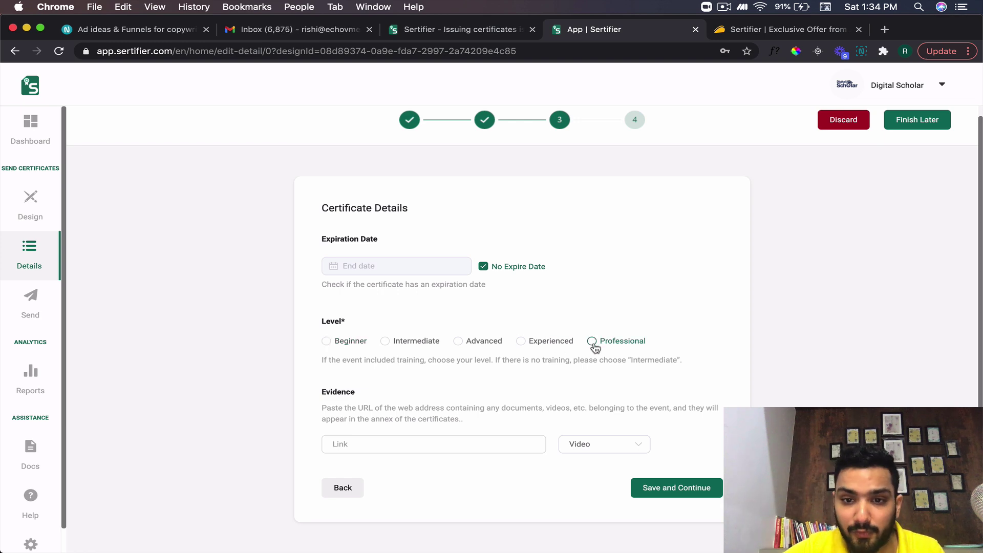
- Add the webinar video link as Reference evidence and save the certificate details
click(432, 444)
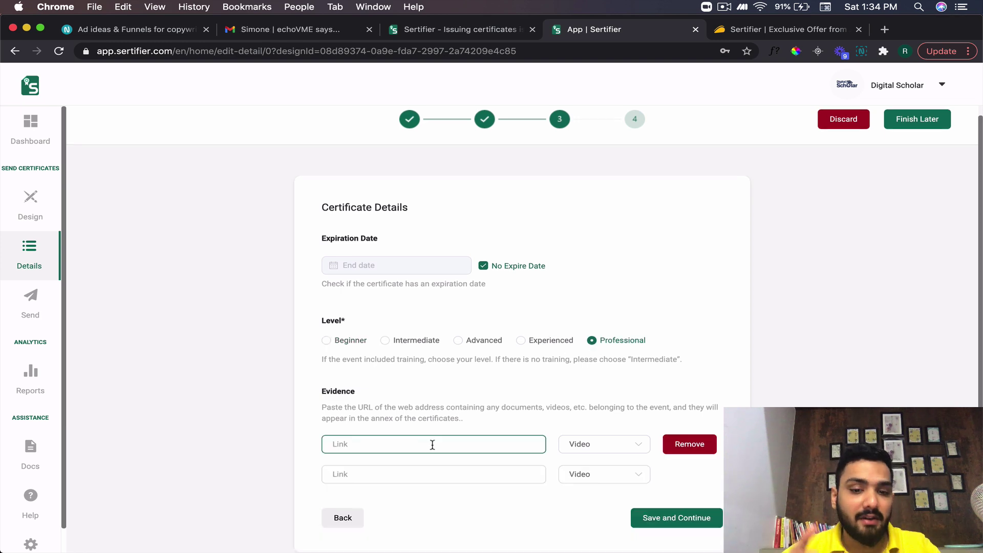
text(https://rishi.store/webinar)
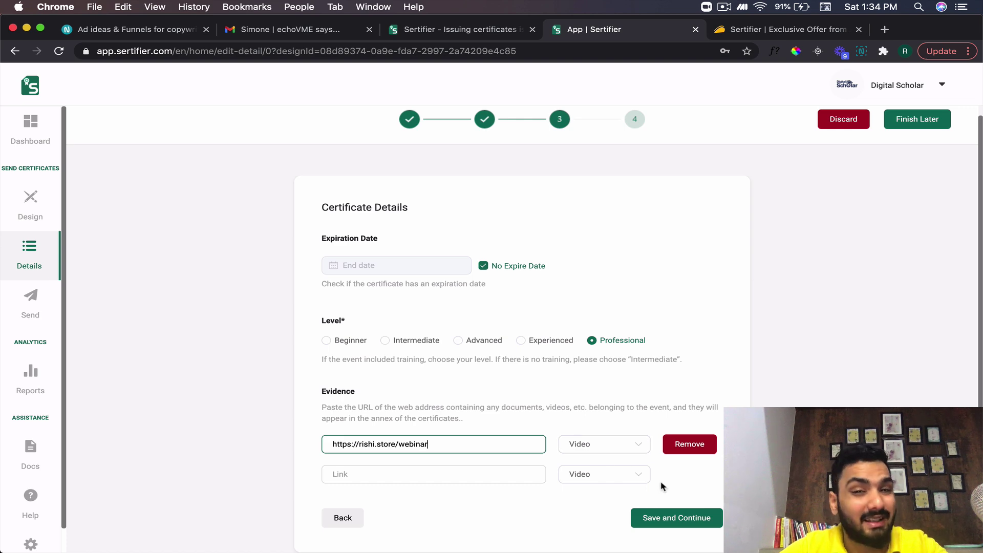
click(615, 449)
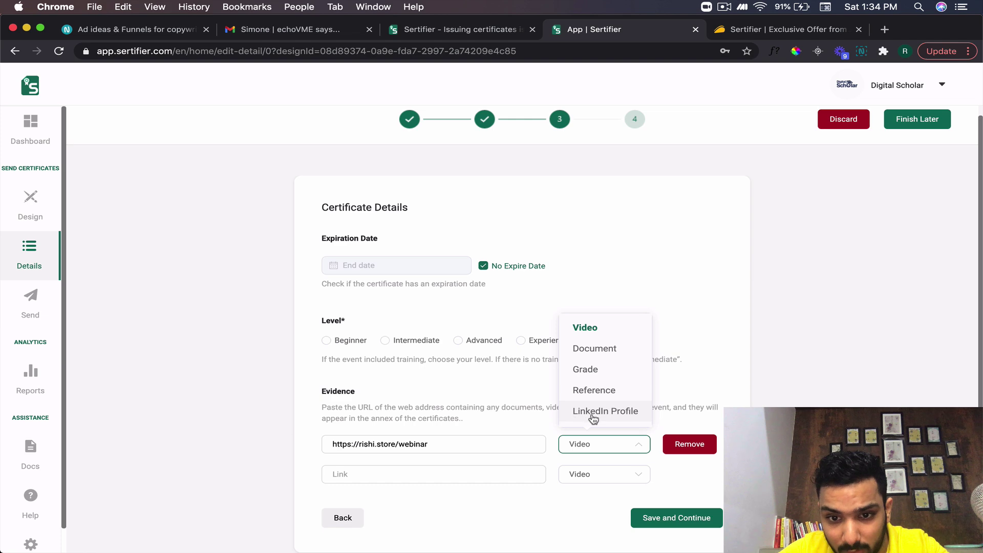
click(618, 390)
click(692, 517)
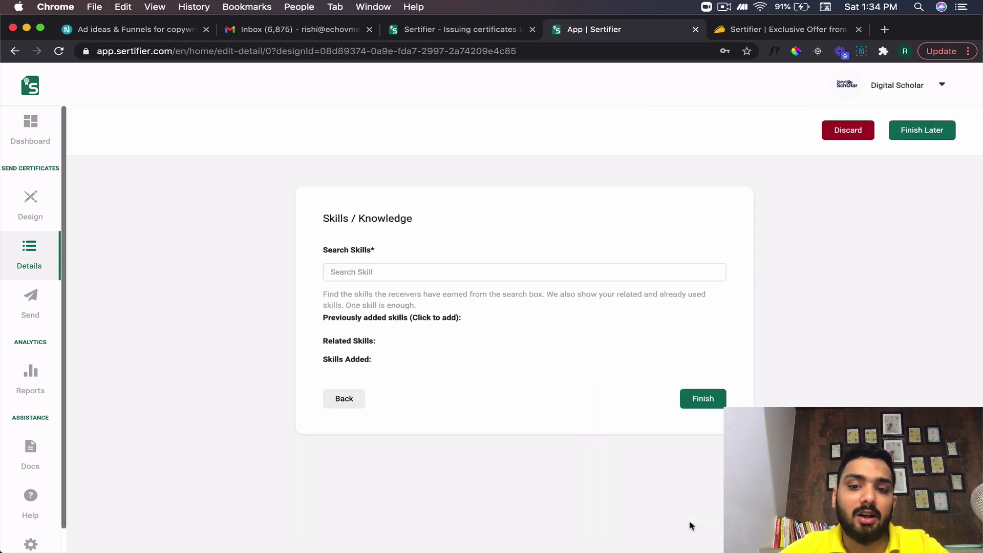
- Add Marketing Skills Certification and Accounting Methods as skills and finish the details
click(418, 278)
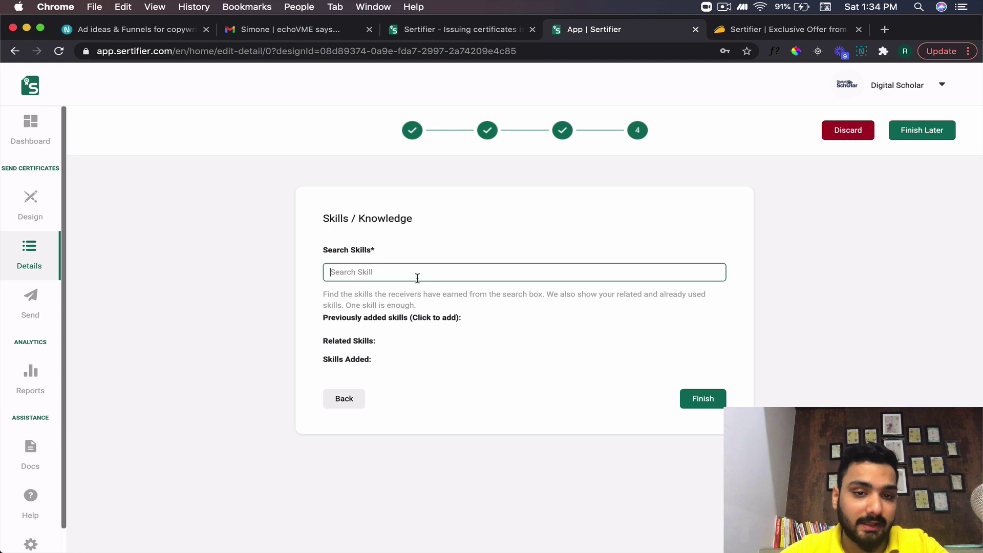
text(marketing)
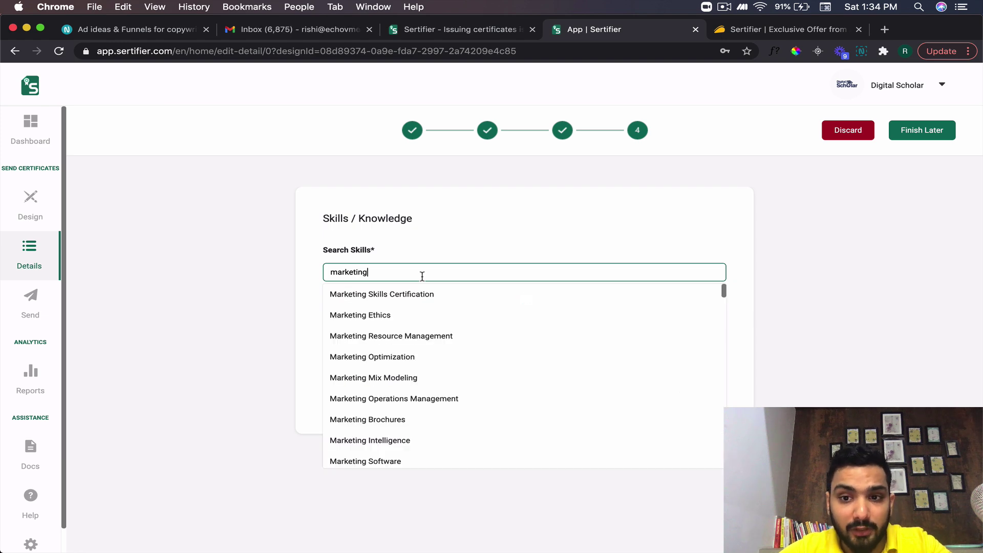
click(390, 295)
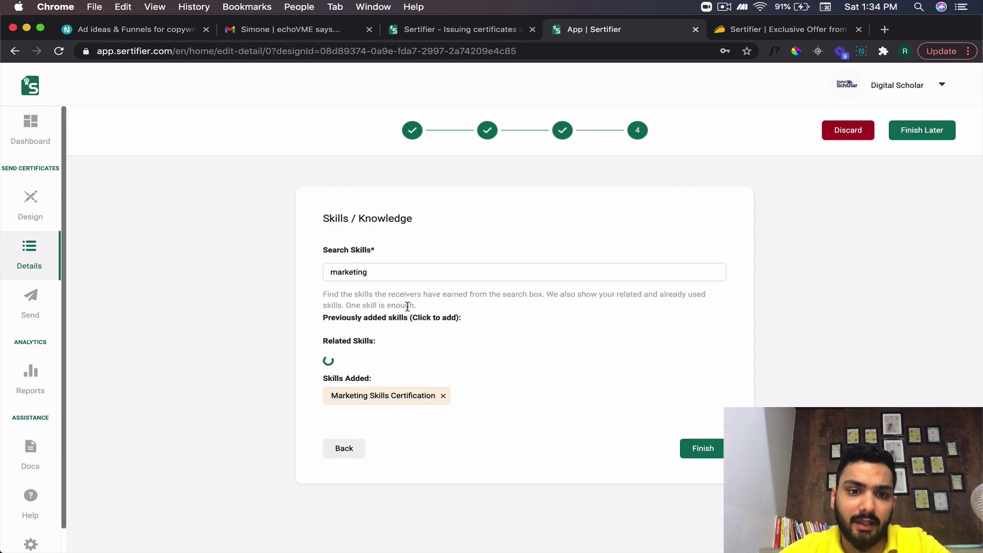
click(468, 275)
key(BackSpace)
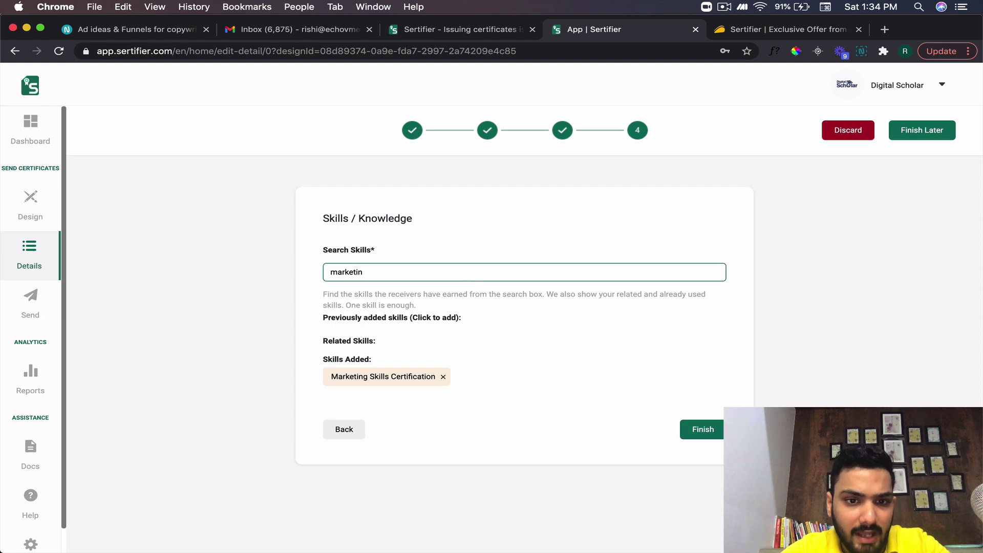
text(aco)
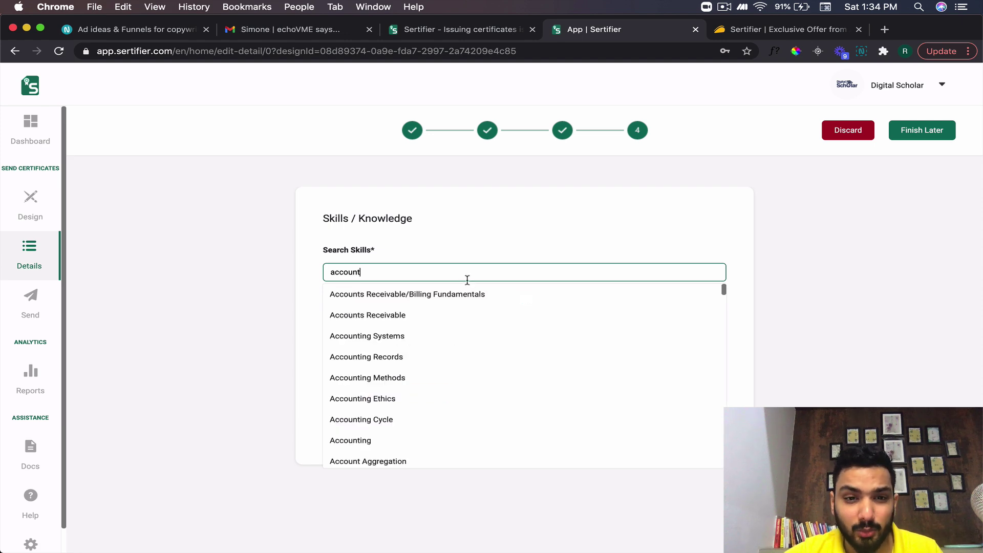
scroll(457, 320, down, 1)
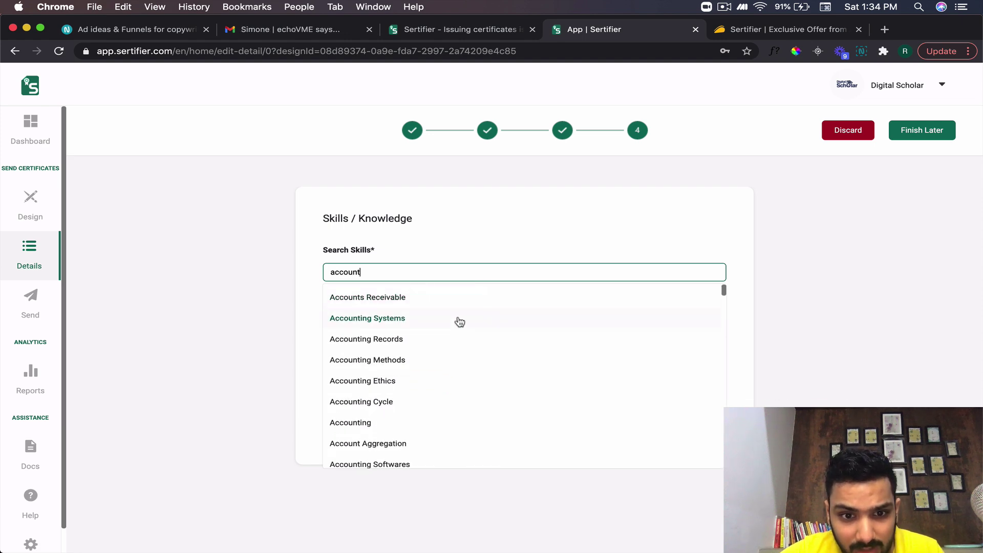
click(452, 367)
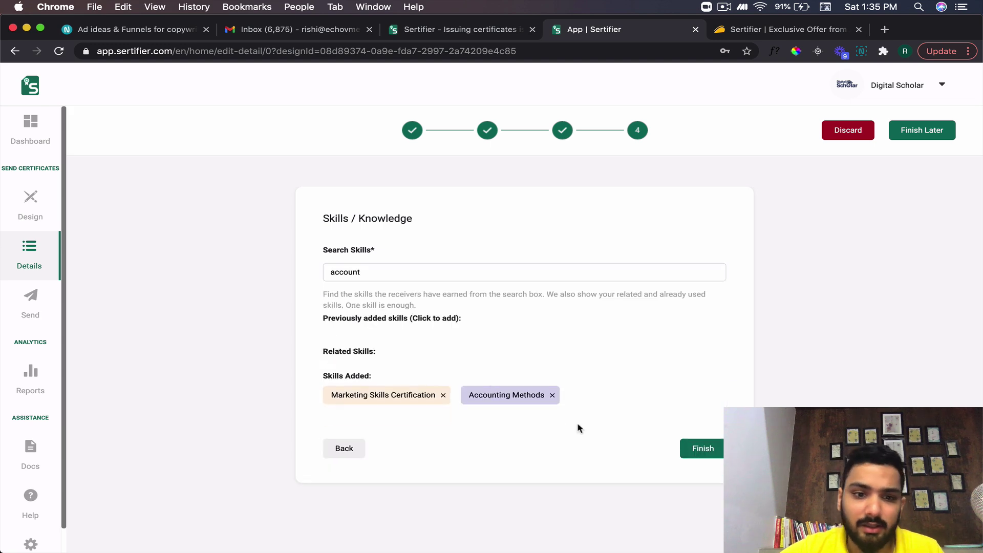
click(692, 453)
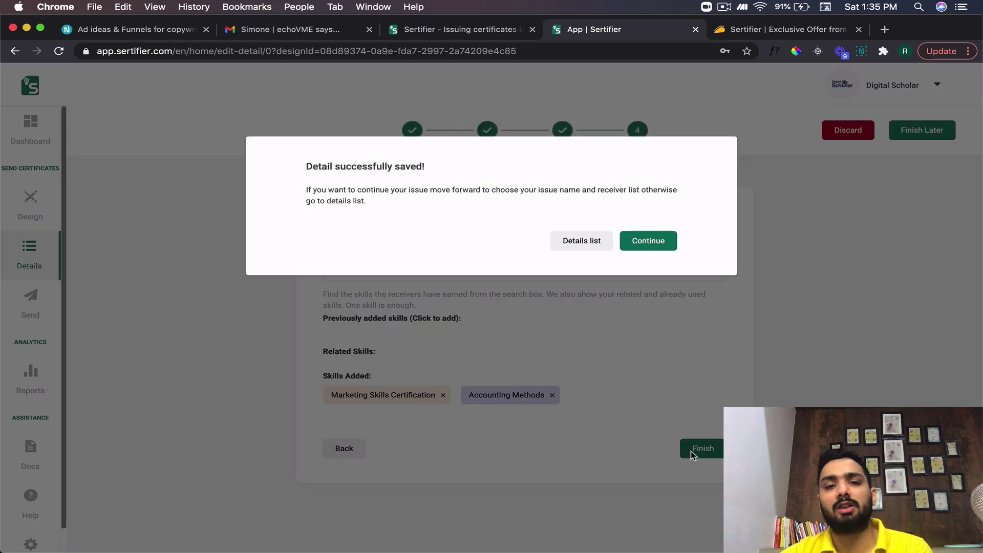
- Name the new issue 'YouTube Video' and create it
click(650, 241)
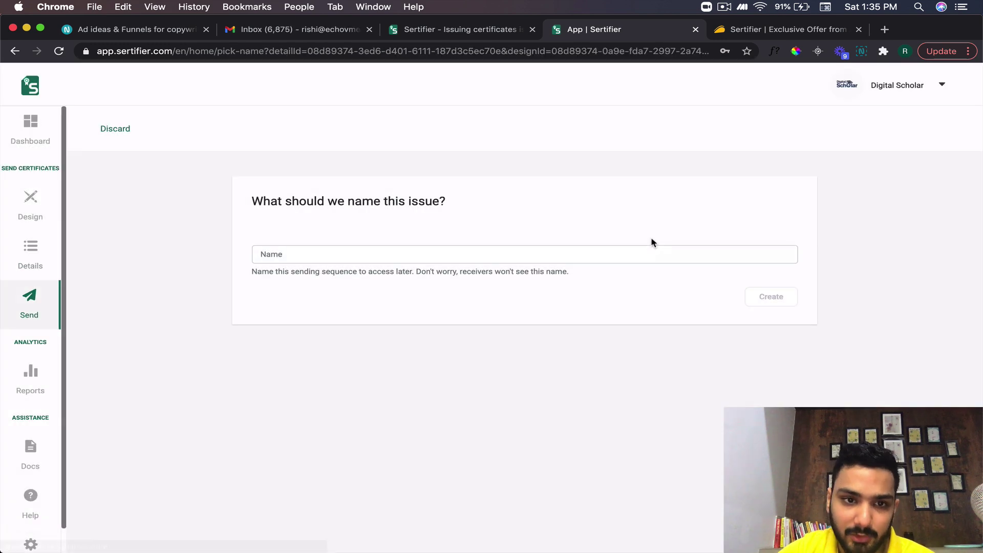
click(386, 256)
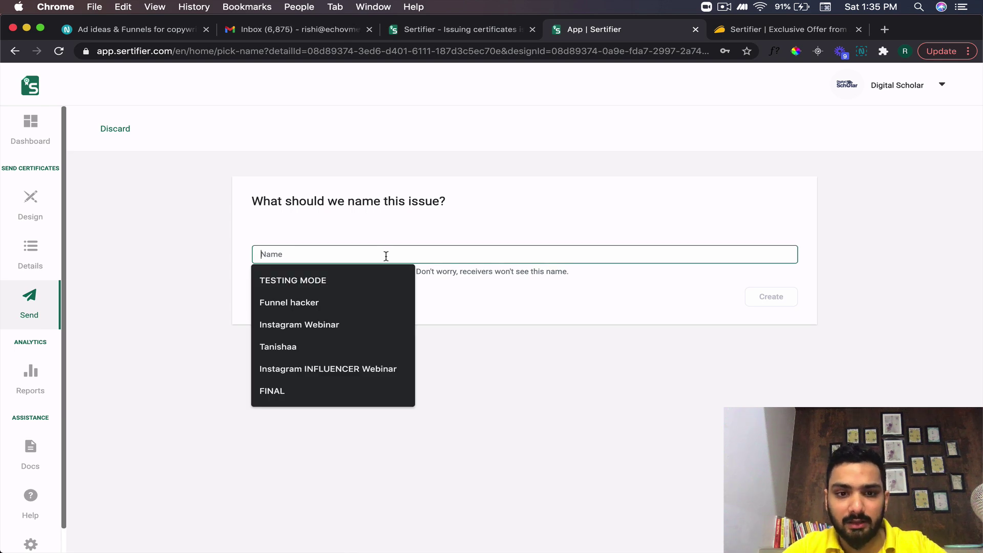
text(YouTube Video)
click(753, 300)
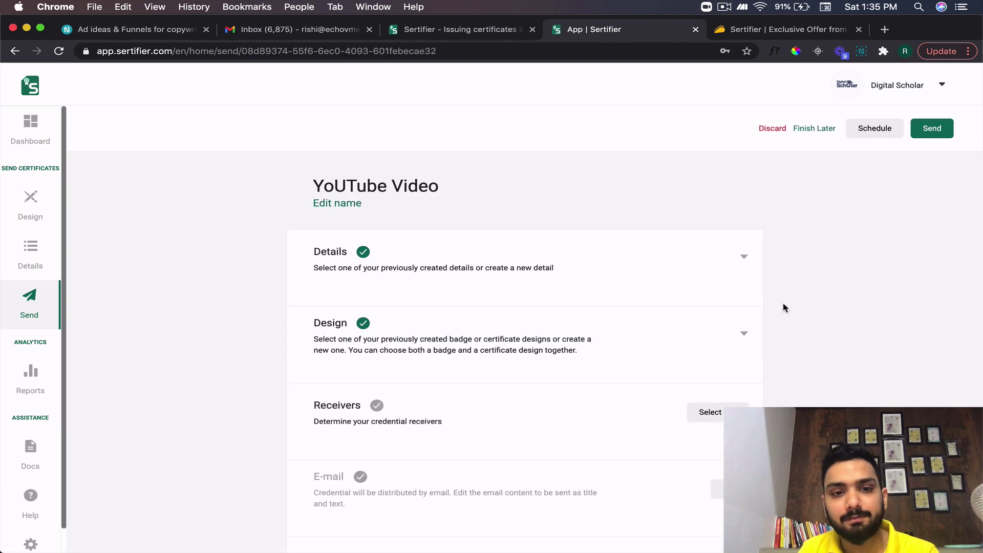
- Expand the Details and Design sections to review their prefilled content
click(693, 265)
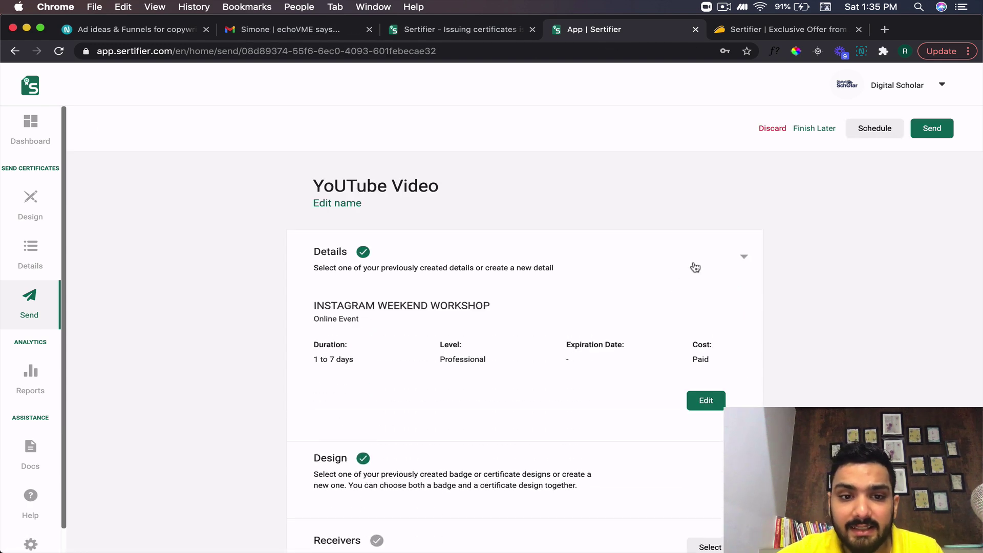
scroll(694, 265, down, 1)
click(649, 425)
scroll(649, 423, down, 2)
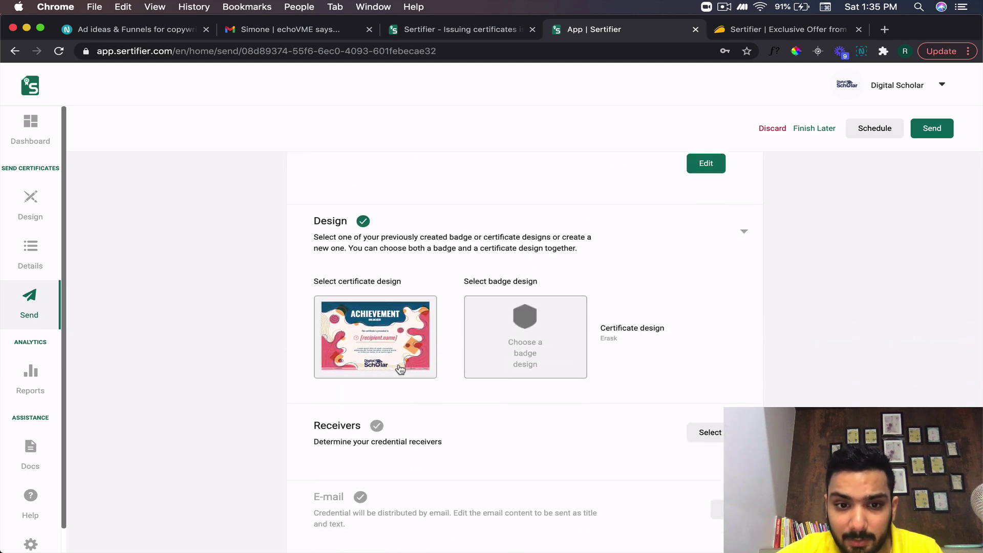
scroll(436, 340, down, 2)
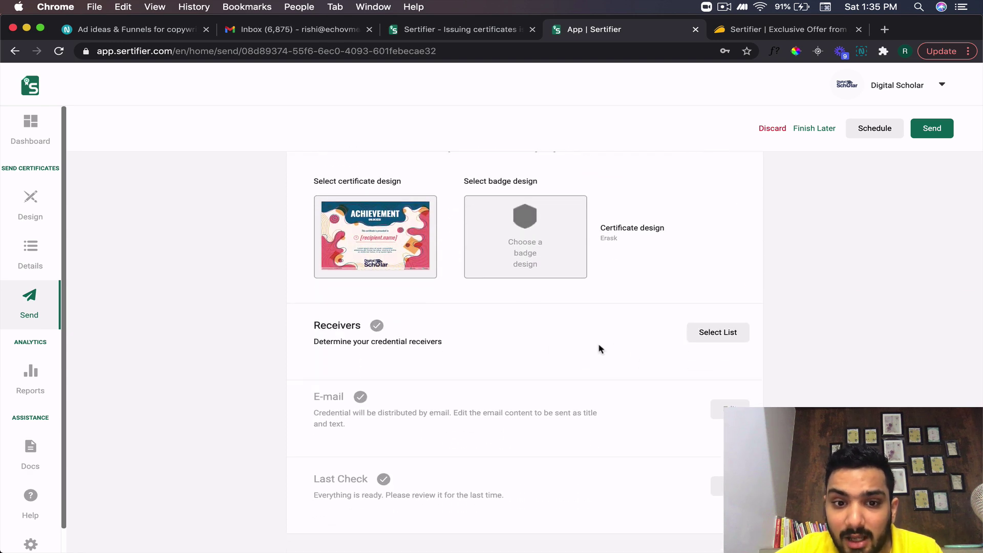
- Download the 'YouTube Video - sample.xlsx' receiver template for a new list and open it
click(714, 333)
click(377, 288)
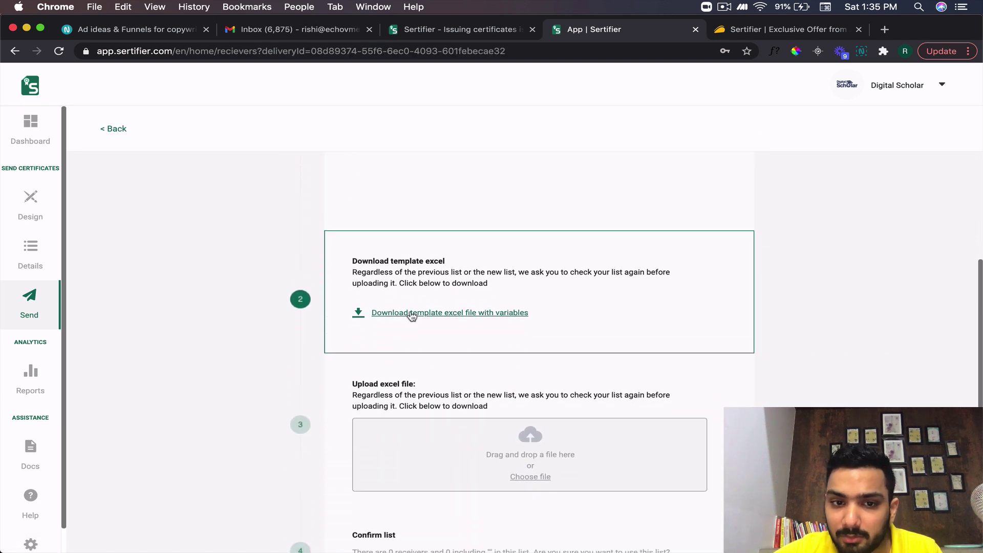
click(412, 314)
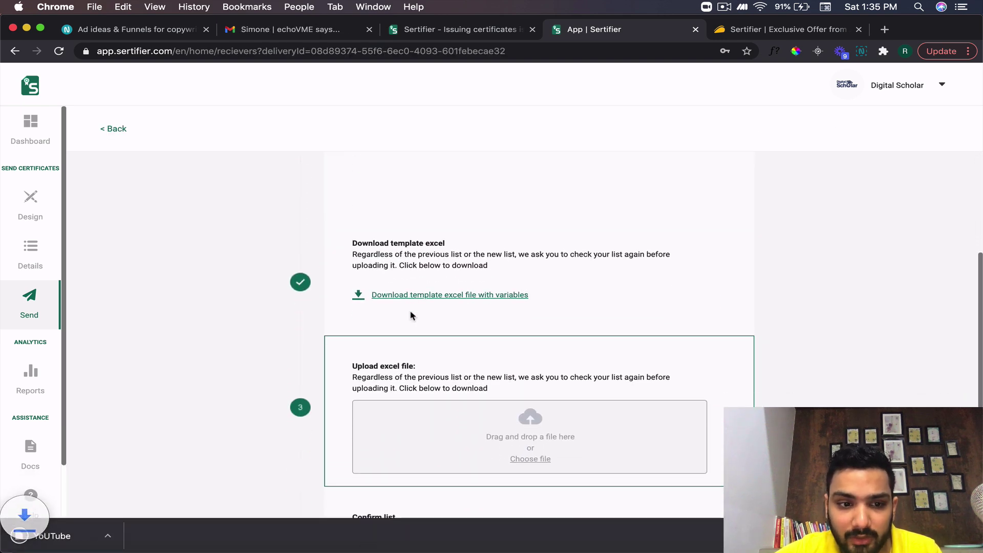
click(80, 543)
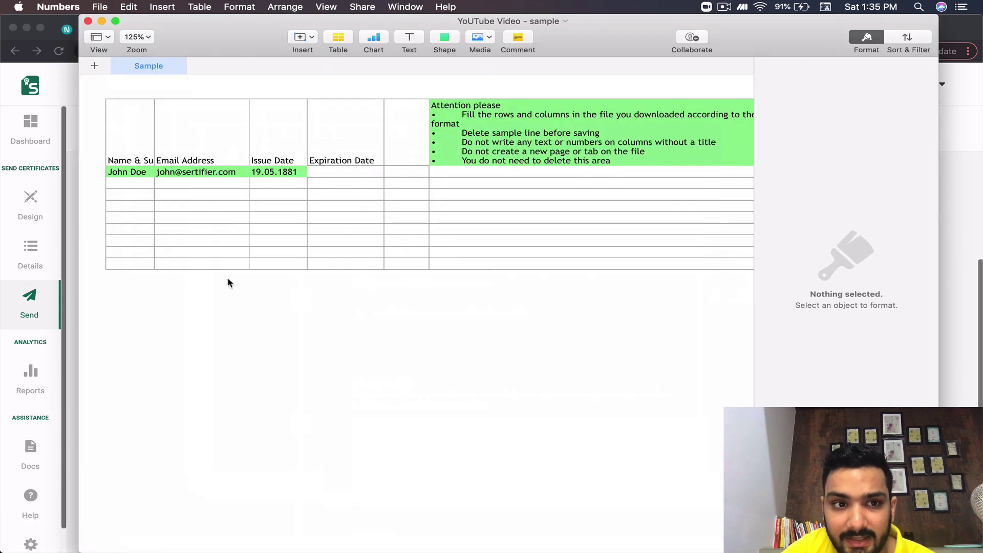
- Inspect the template's Name and Email Address columns in Numbers, then close it
click(147, 186)
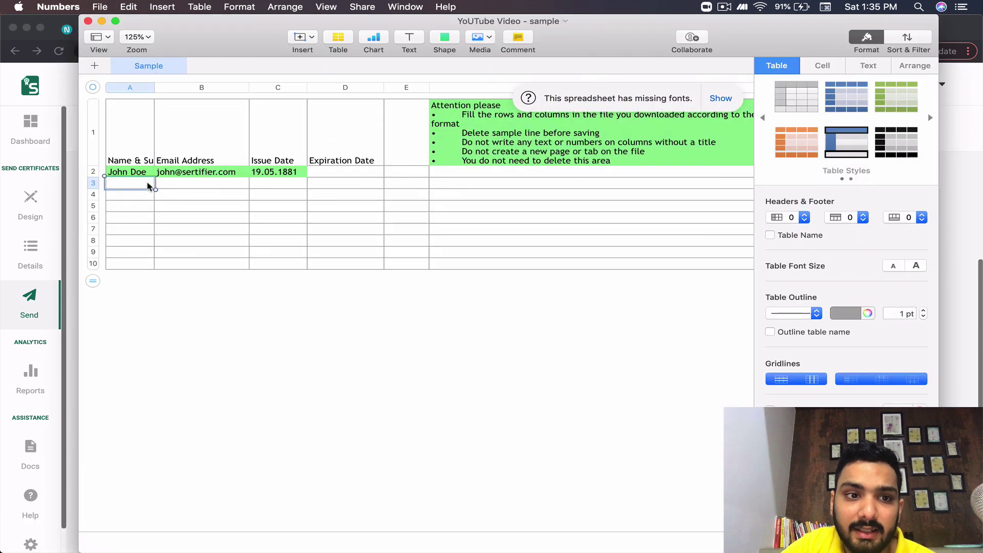
click(191, 186)
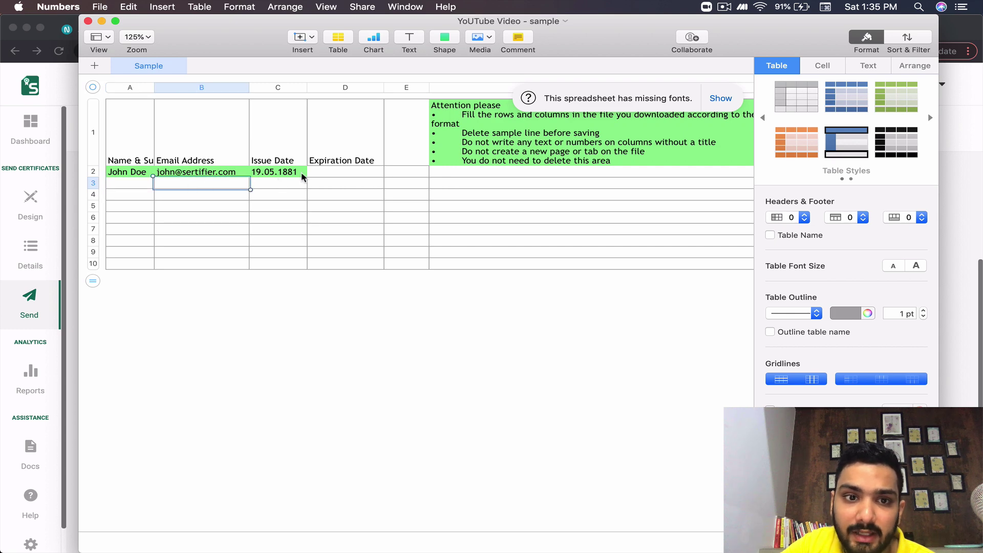
click(88, 21)
scroll(436, 399, down, 3)
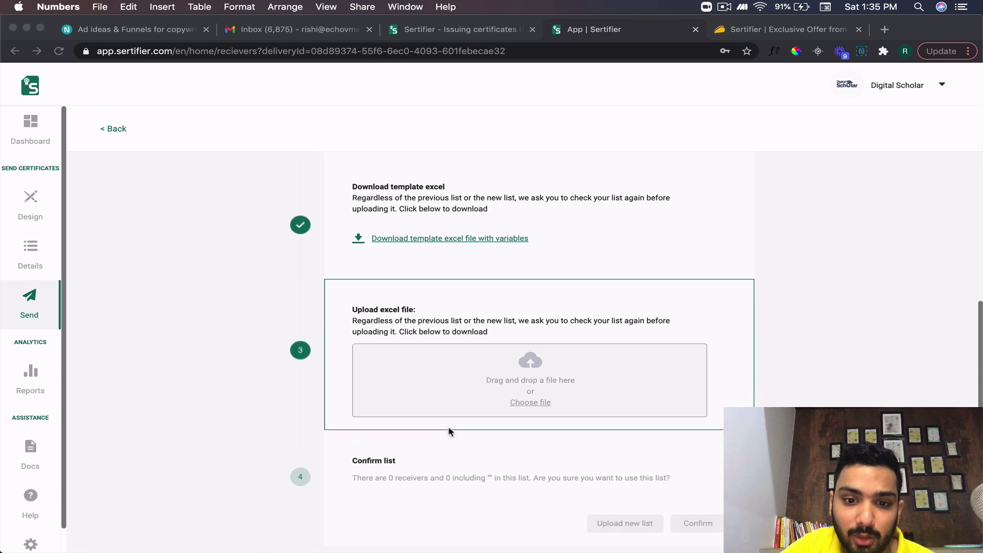
- Upload 'YouTube Video - sample.xlsx' from Downloads and confirm the one-receiver list
click(529, 366)
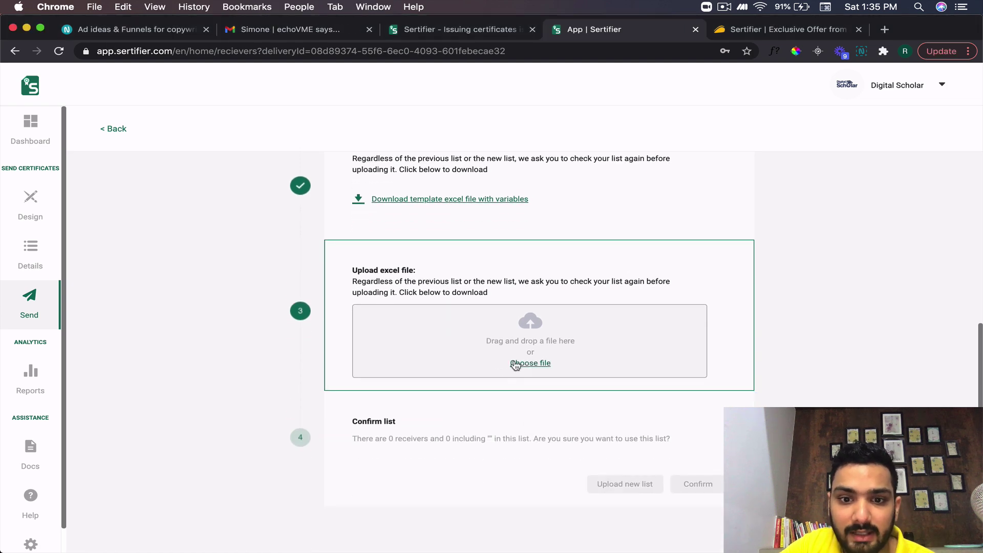
click(515, 365)
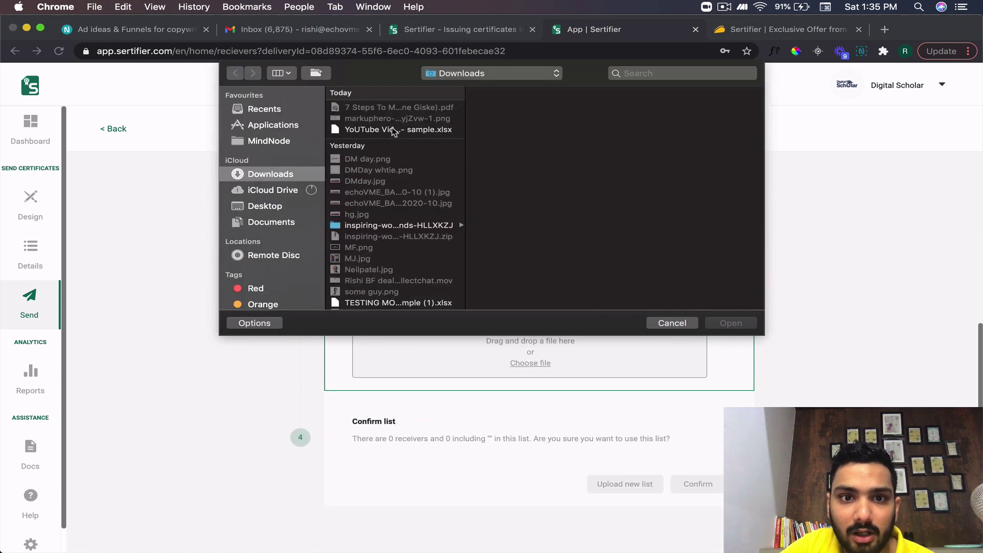
click(393, 129)
key(Return)
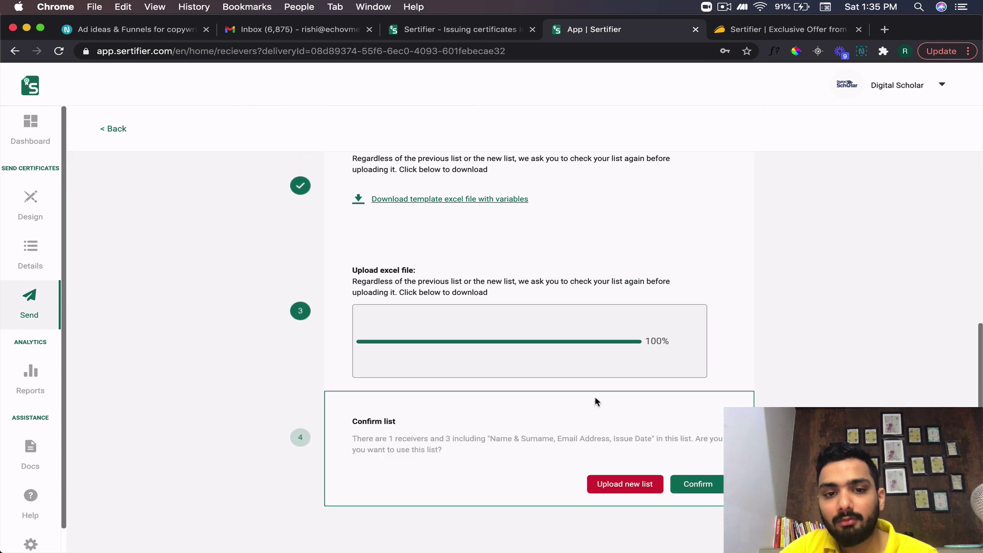
click(697, 480)
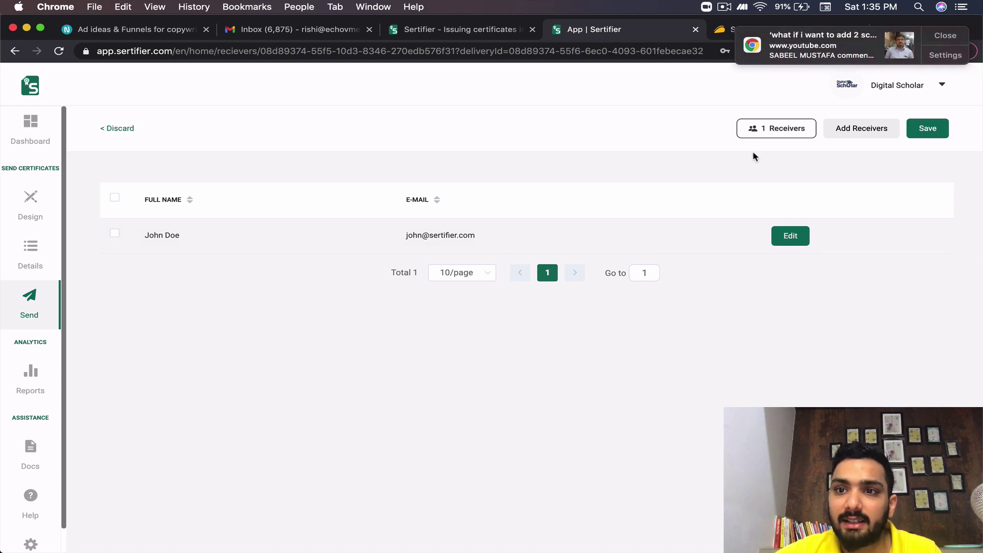
- Dismiss the browser notification
click(938, 36)
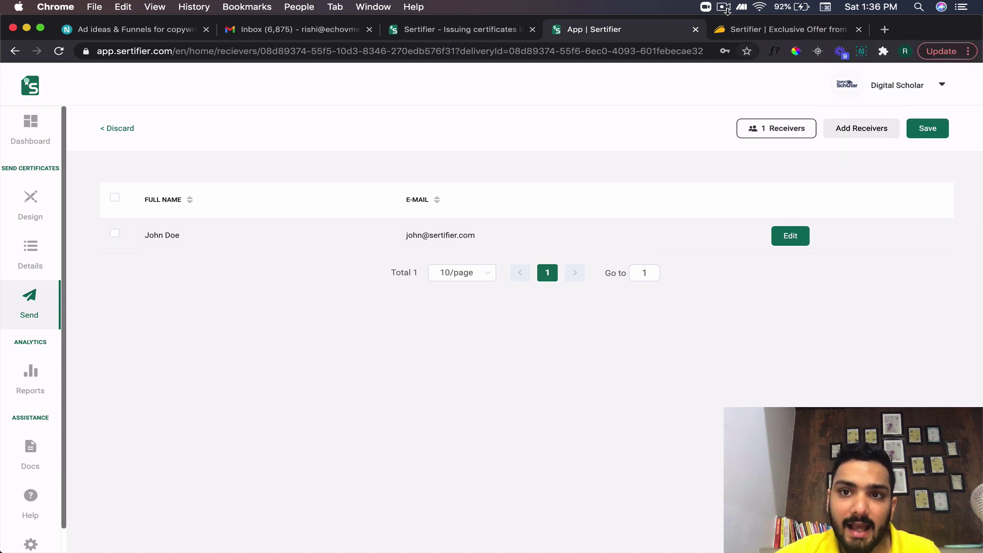
click(723, 7)
click(753, 49)
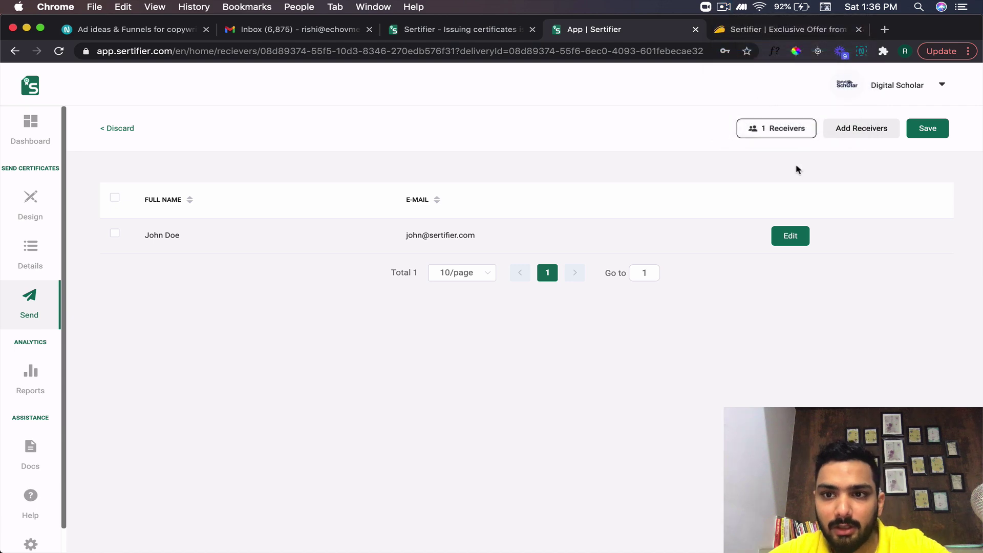
- Add a second receiver with name and e-mail, then save the two-receiver list
click(863, 135)
click(514, 180)
text(Ri)
key(BackSpace)
key(BackSpace)
text(Rishi)
click(512, 225)
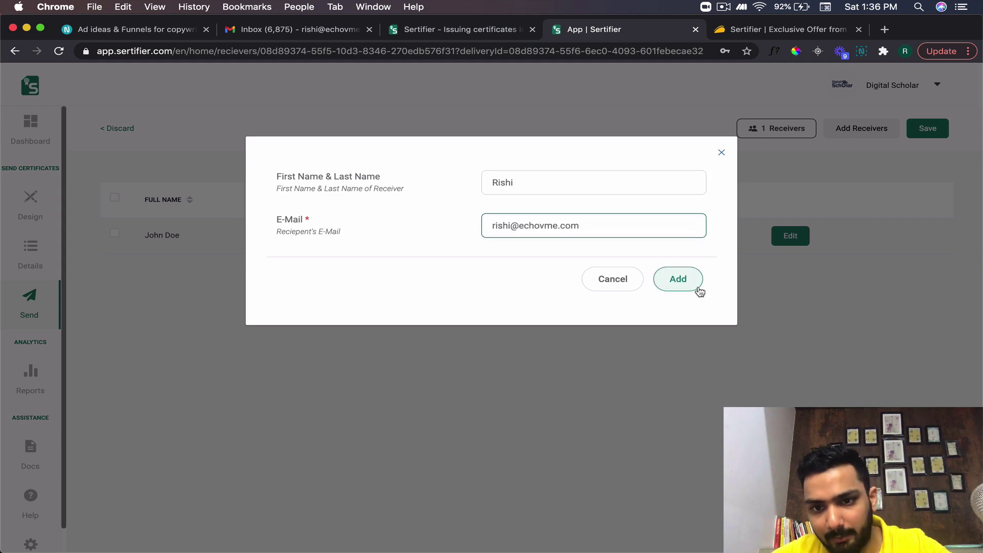
click(695, 287)
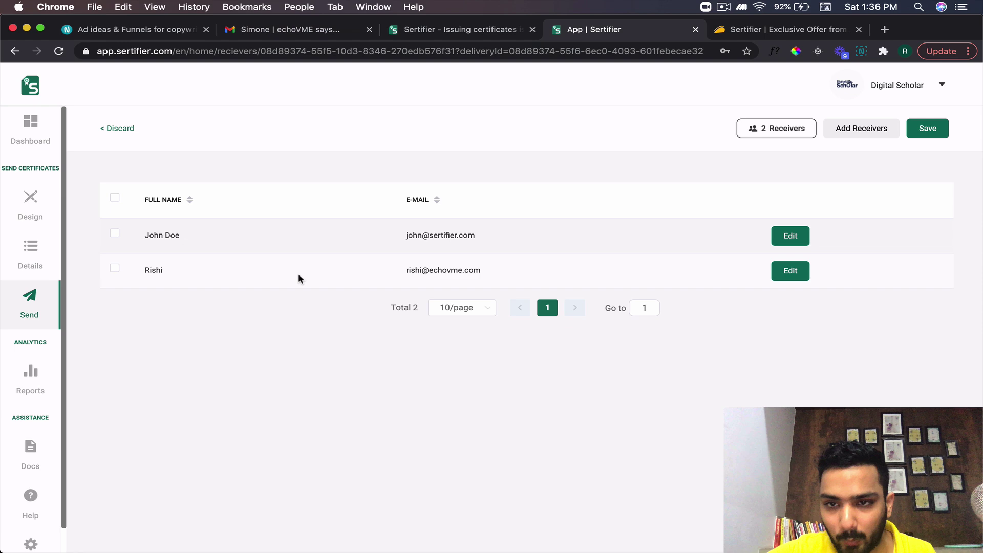
click(920, 132)
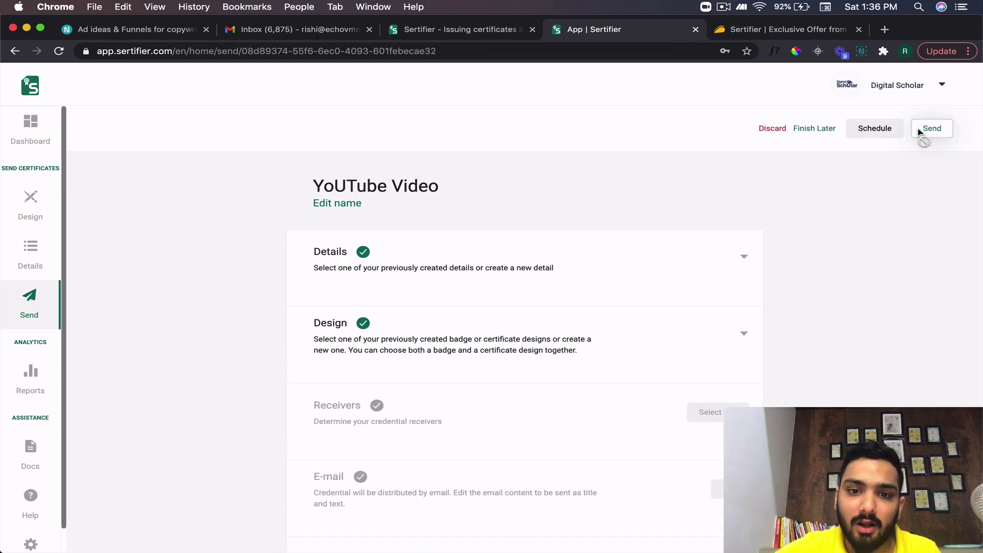
- Edit the E-mail step and set the subject to 'Your Workshop Certificate is Here!'
scroll(651, 415, down, 2)
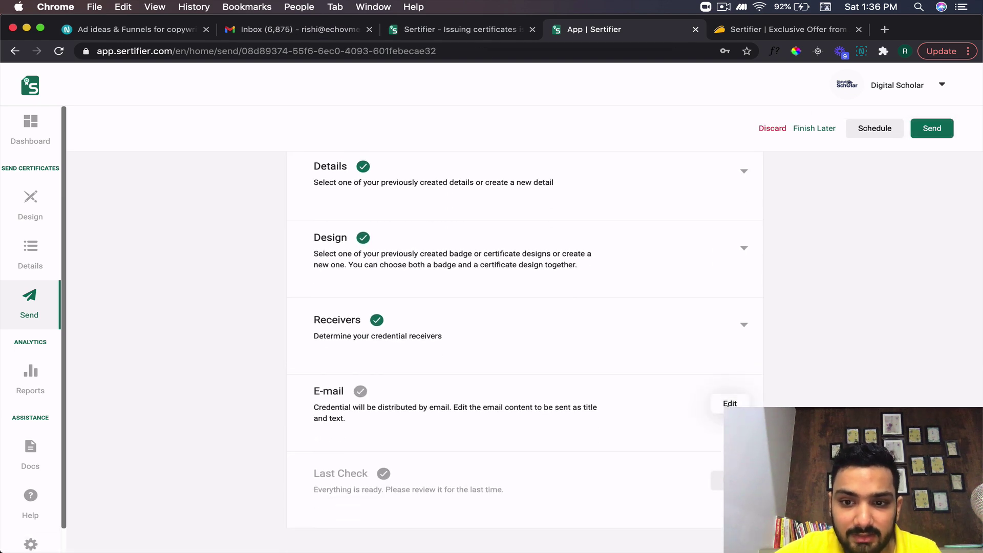
click(729, 401)
scroll(444, 368, down, 3)
click(442, 365)
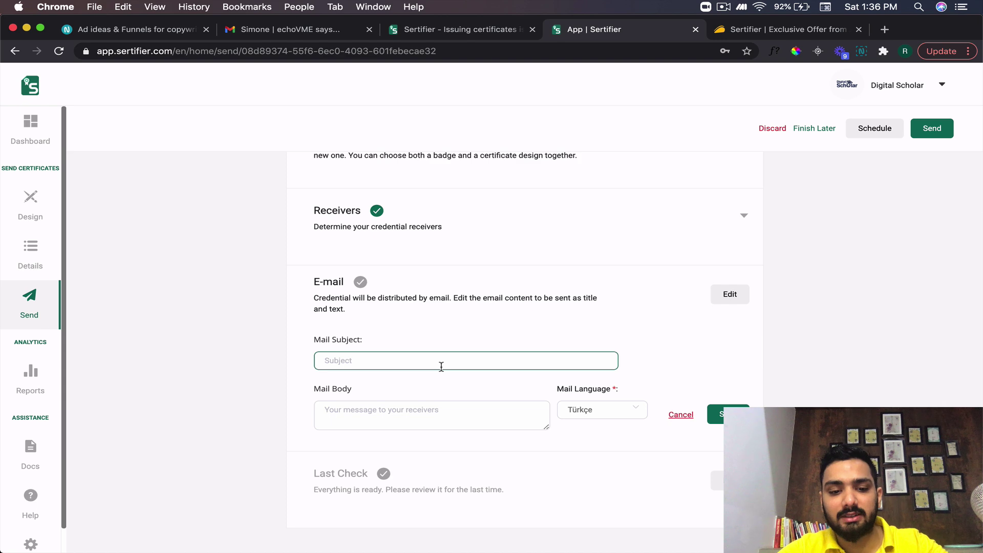
text(Your Workshop)
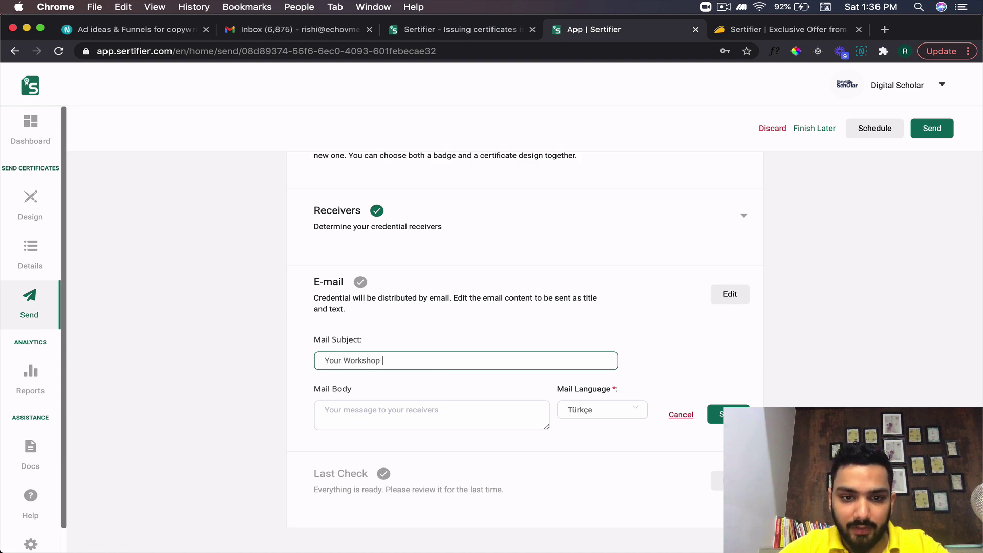
text( Certificate )
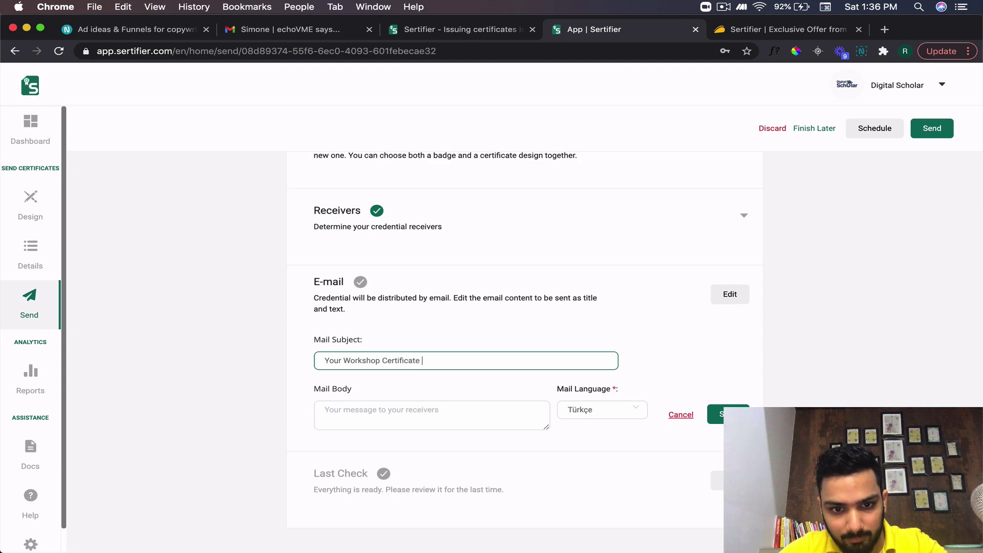
text(is Here!)
- Write a congratulatory body asking to share the certificate, choose English, and save
click(425, 408)
text(Hey Rishi!)
key(Return)
key(Return)
text(Congratulation for)
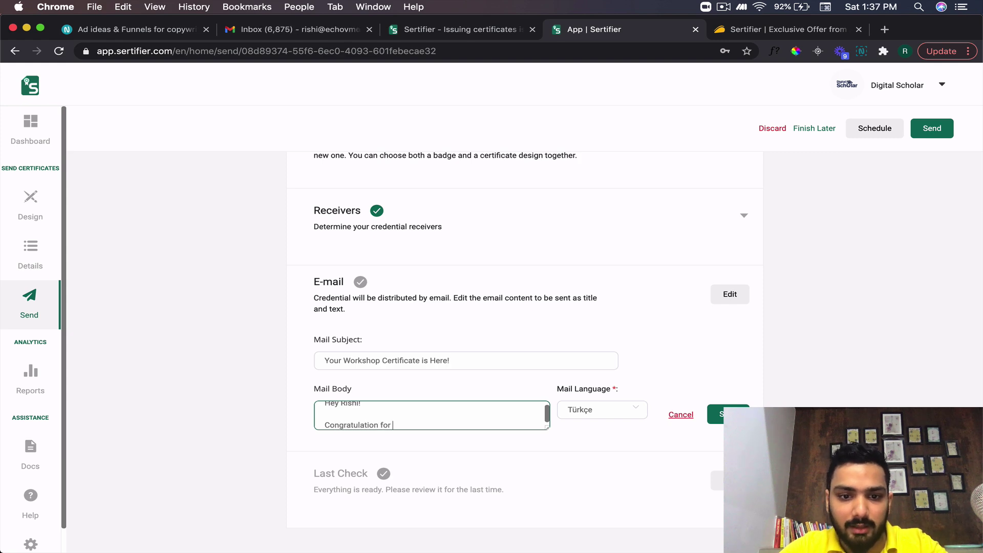
text( completing the worksho)
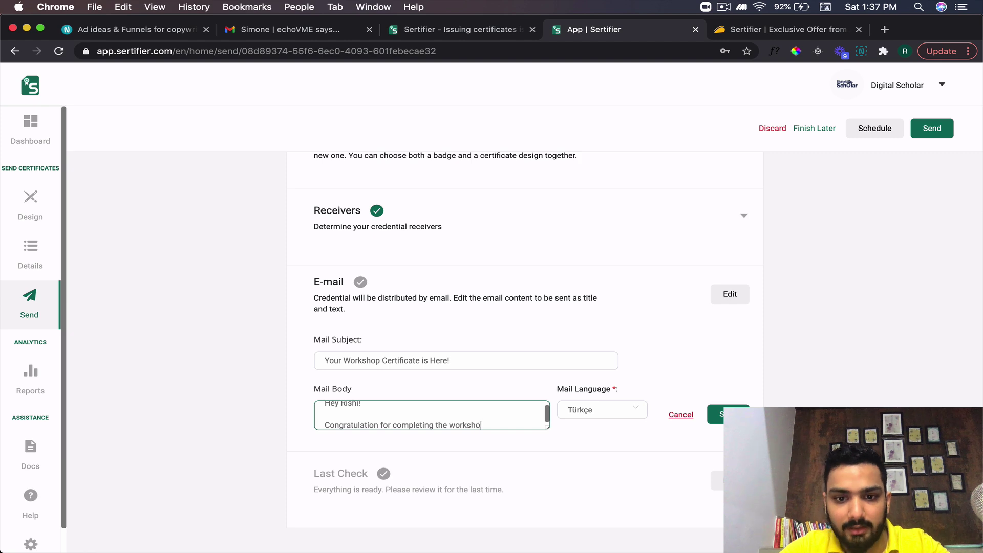
text(p and here's the c)
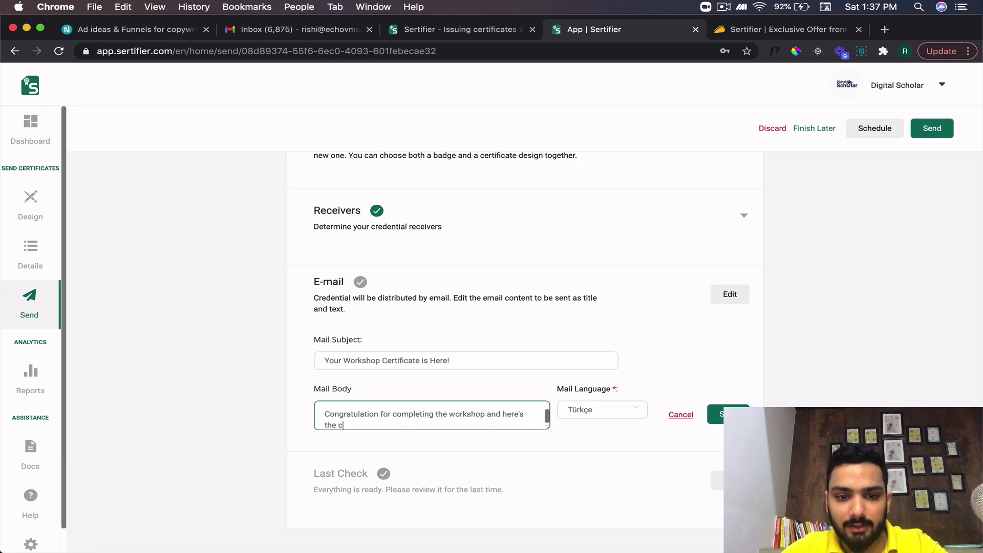
text(ertificate, )
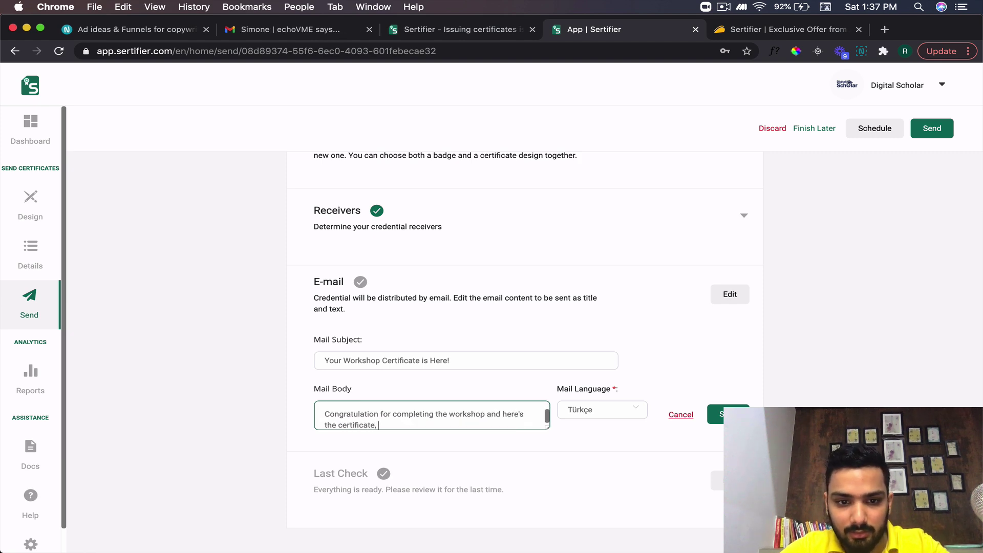
text(do share!)
click(621, 416)
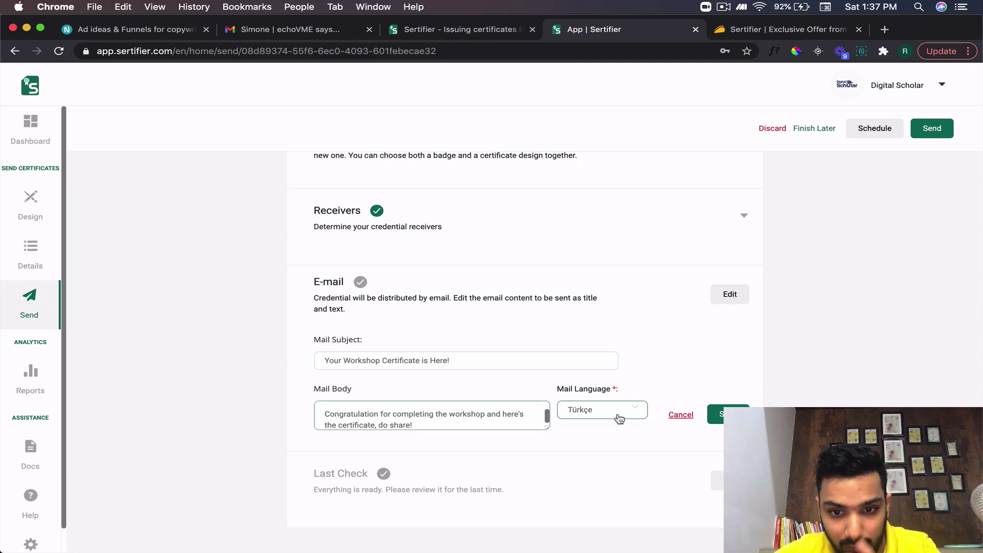
click(586, 462)
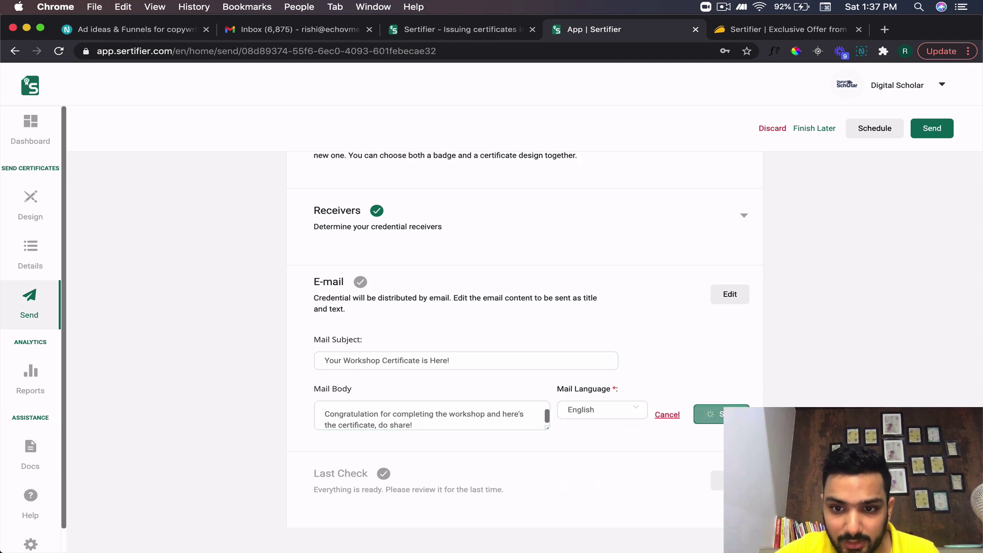
click(720, 413)
scroll(575, 500, down, 3)
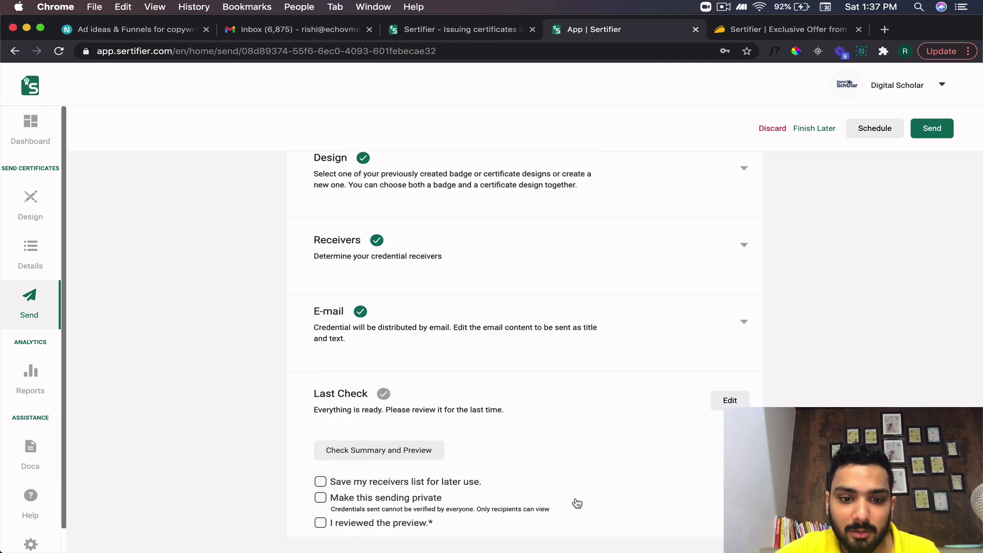
- Confirm the preview was reviewed and send the certificates to both recipients
click(320, 514)
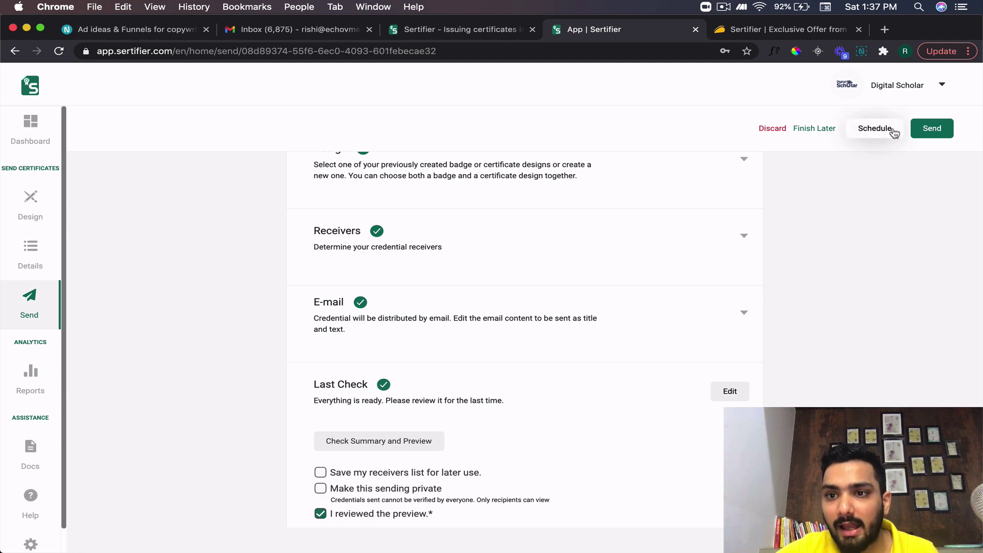
scroll(866, 202, up, 4)
click(929, 129)
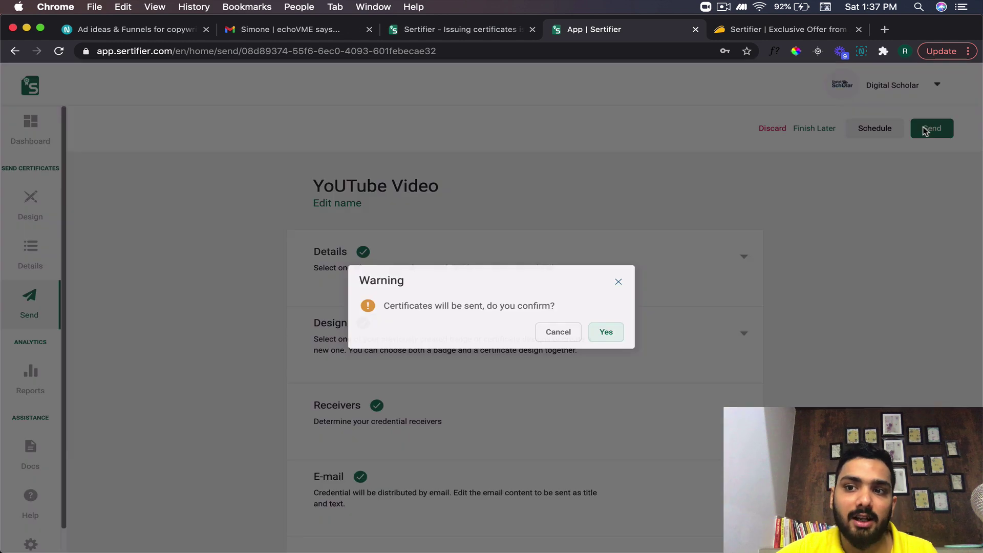
click(605, 333)
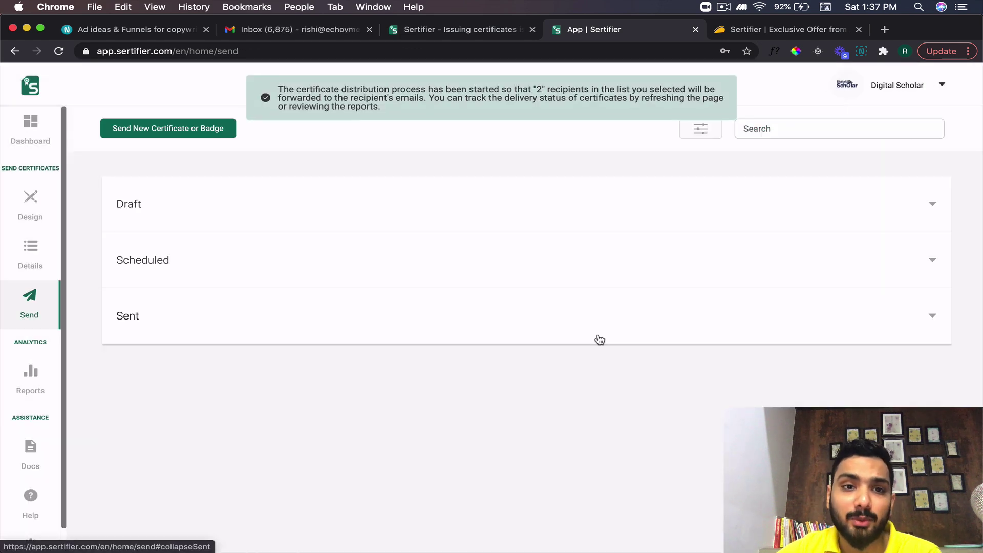
- Open Reports and highlight the certificate views count and the 90 LinkedIn additions
click(32, 387)
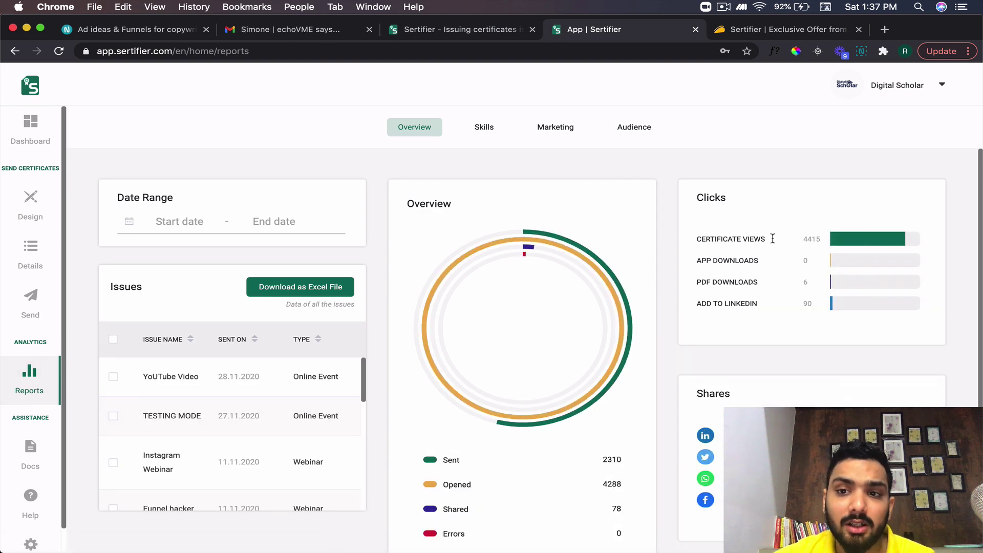
triple_click(709, 240)
click(752, 239)
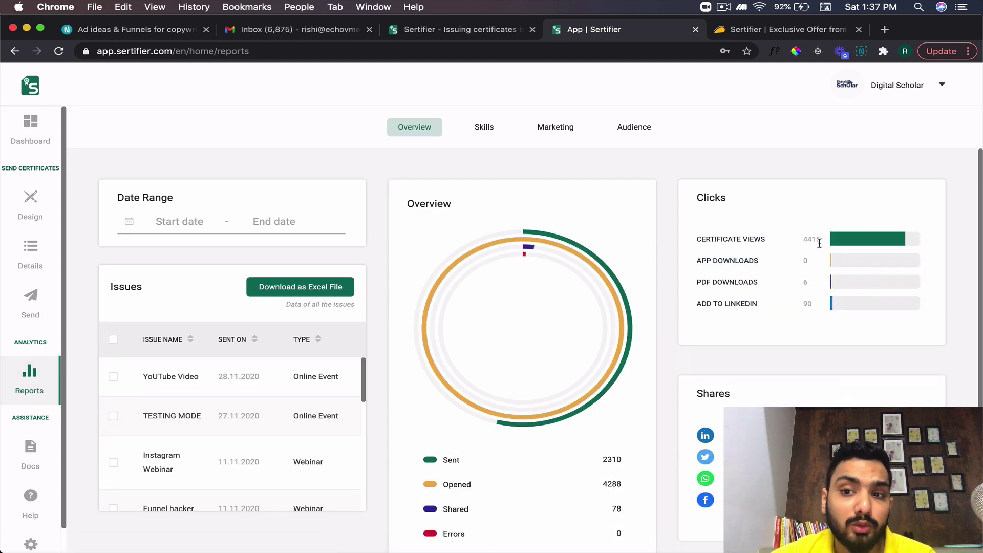
scroll(836, 245, down, 1)
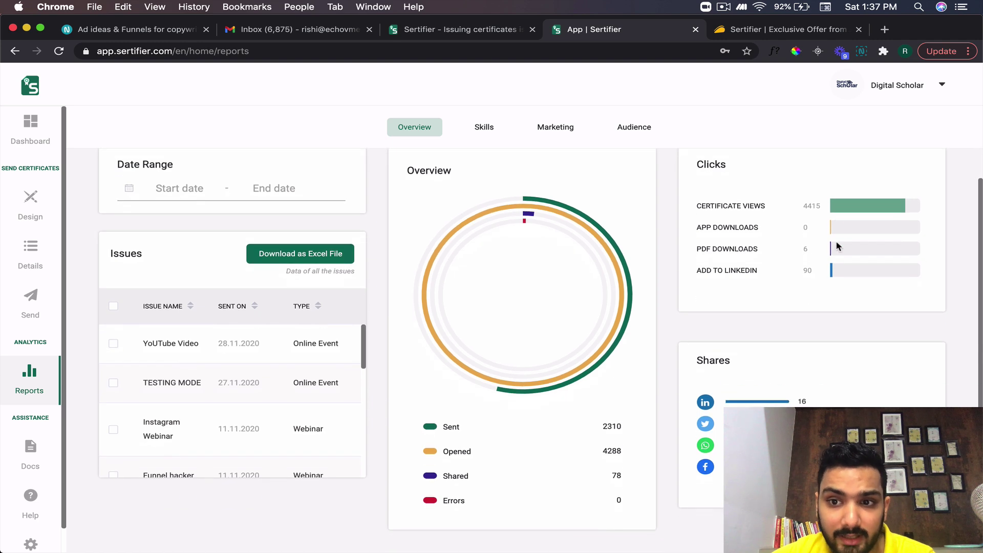
drag(804, 269, 814, 271)
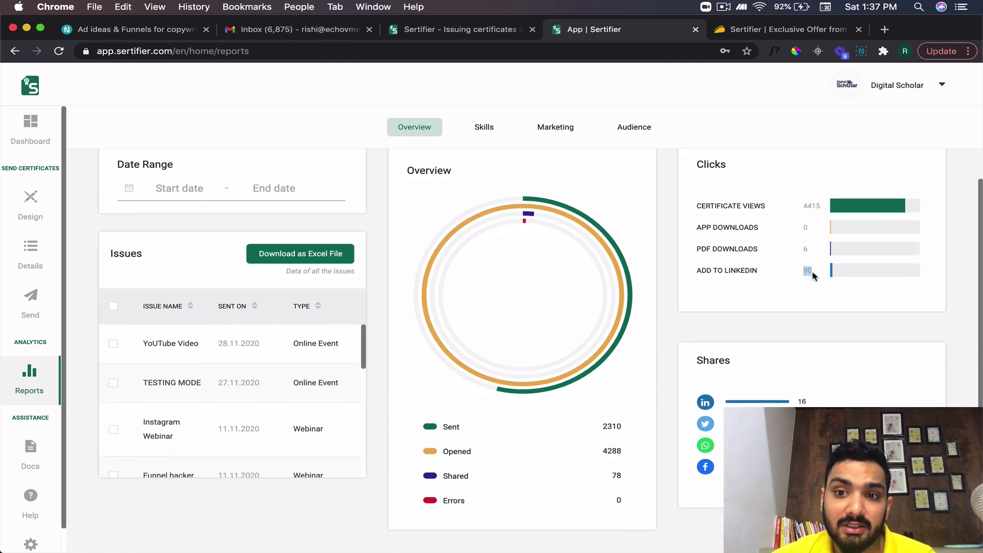
click(742, 268)
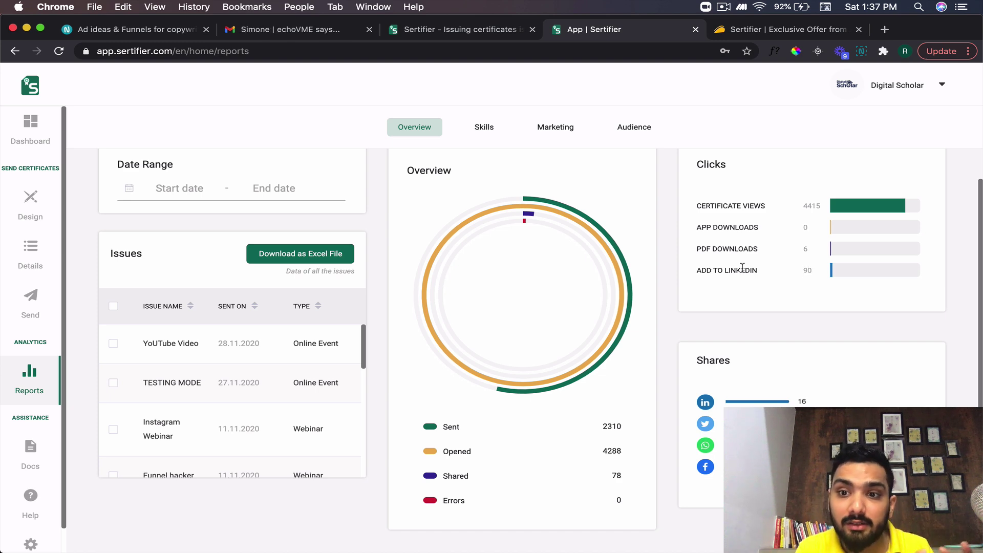
double_click(807, 270)
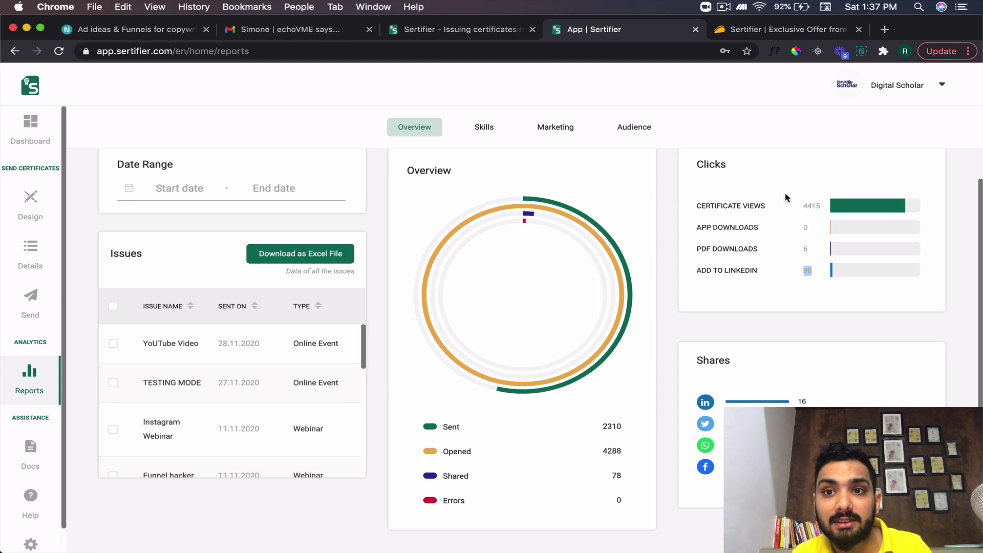
- Clear the highlight, review the remaining report panels and switch to the Skills report
click(724, 6)
click(762, 205)
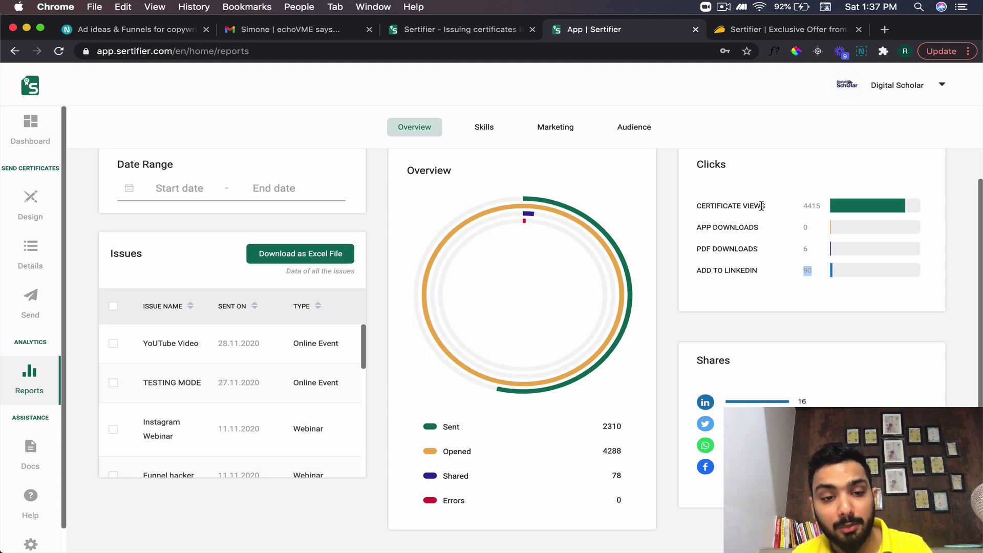
click(739, 321)
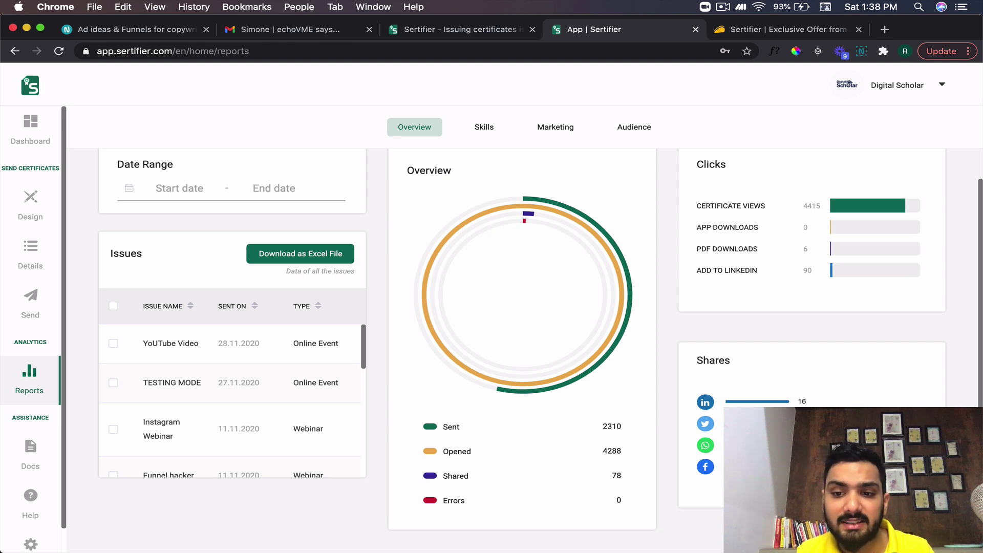
scroll(541, 341, down, 1)
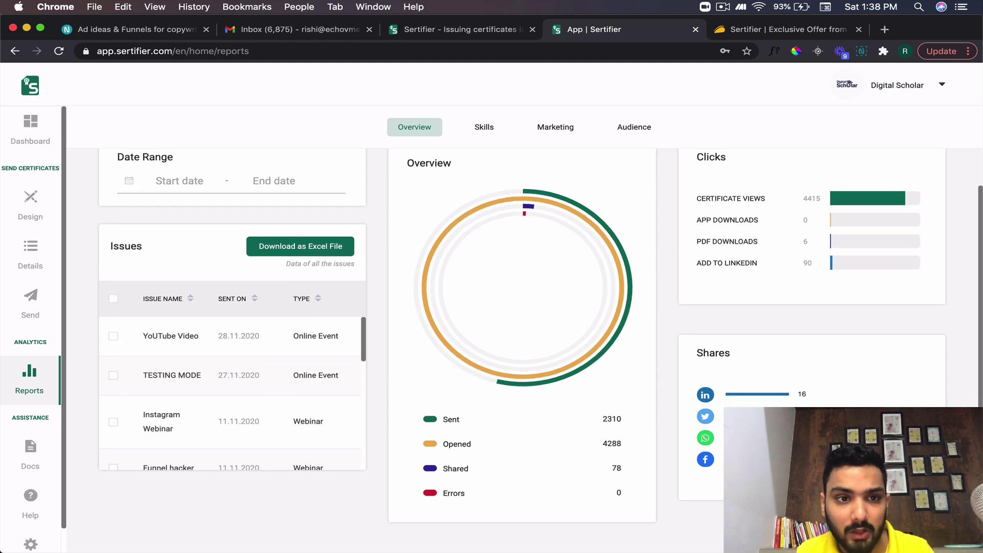
scroll(541, 342, up, 1)
click(482, 126)
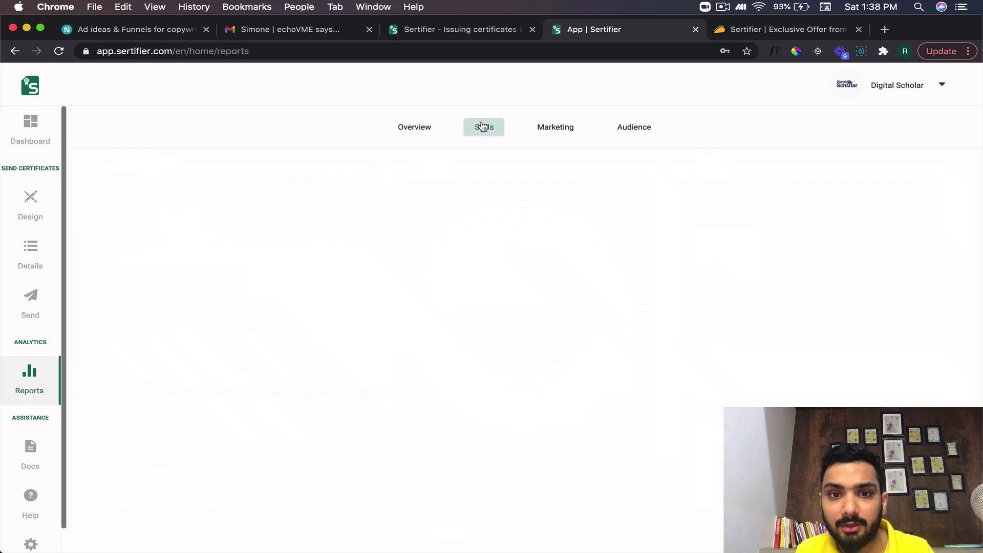
- Scroll through the Skills and Marketing reports, view Audience, then return to Overview showing 2311 sent
scroll(343, 281, down, 1)
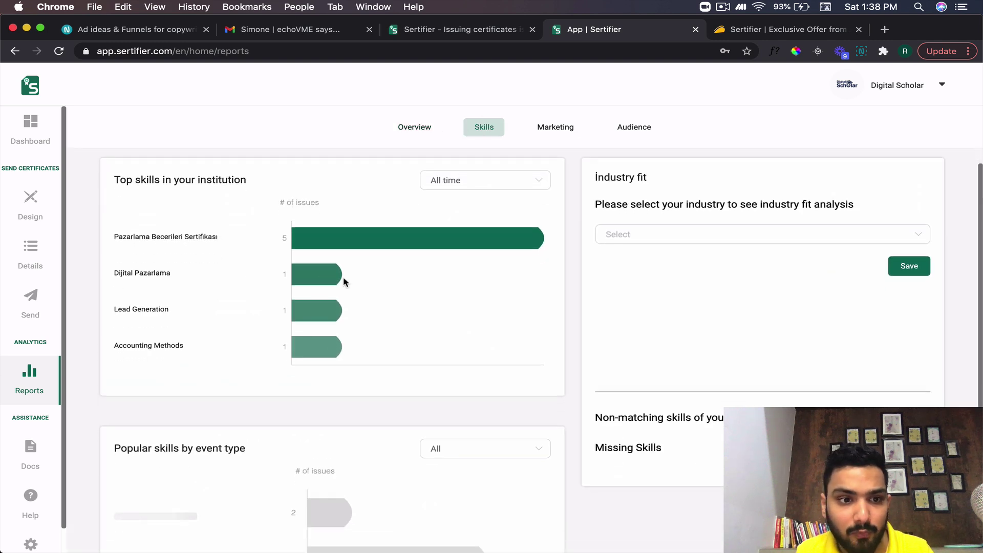
scroll(425, 280, down, 4)
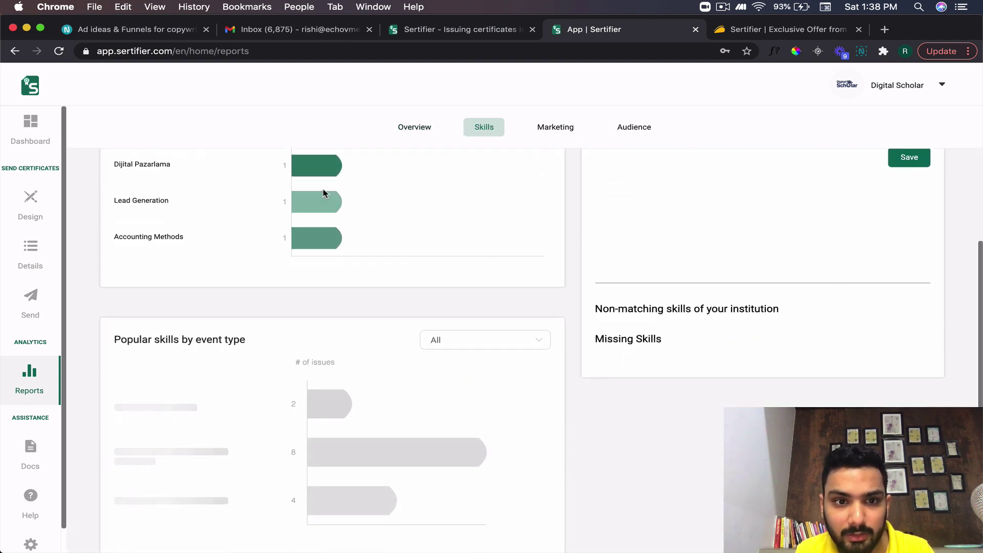
scroll(349, 238, up, 5)
click(540, 128)
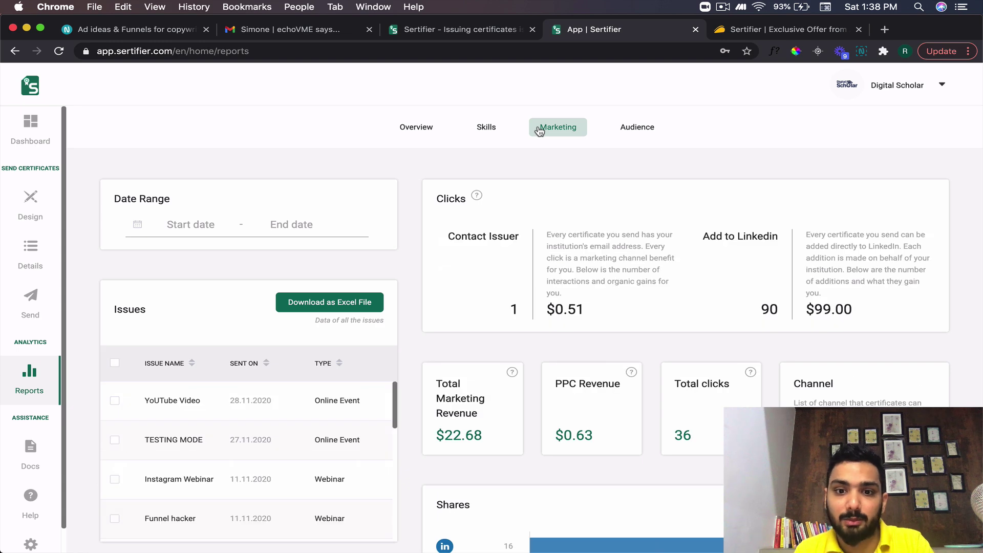
scroll(500, 259, down, 2)
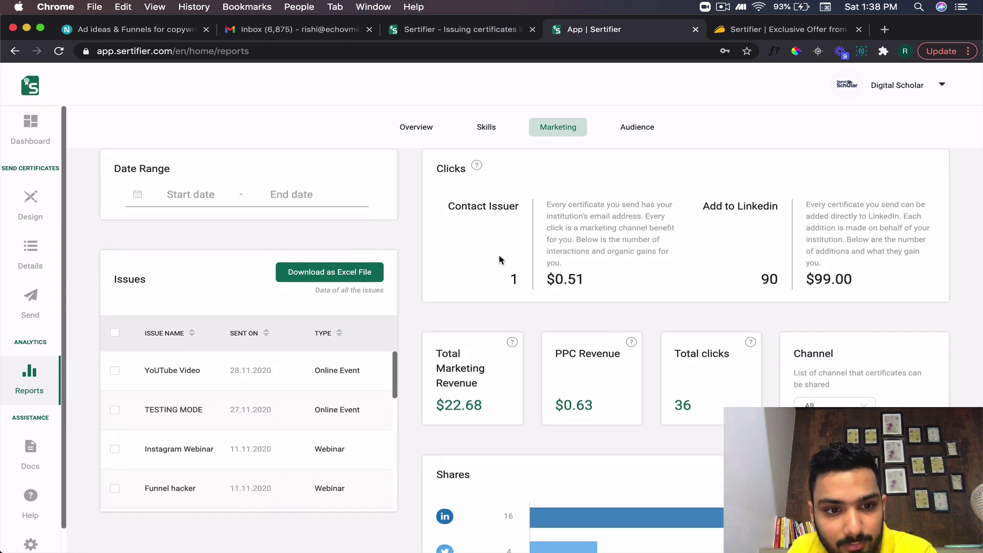
scroll(500, 260, down, 4)
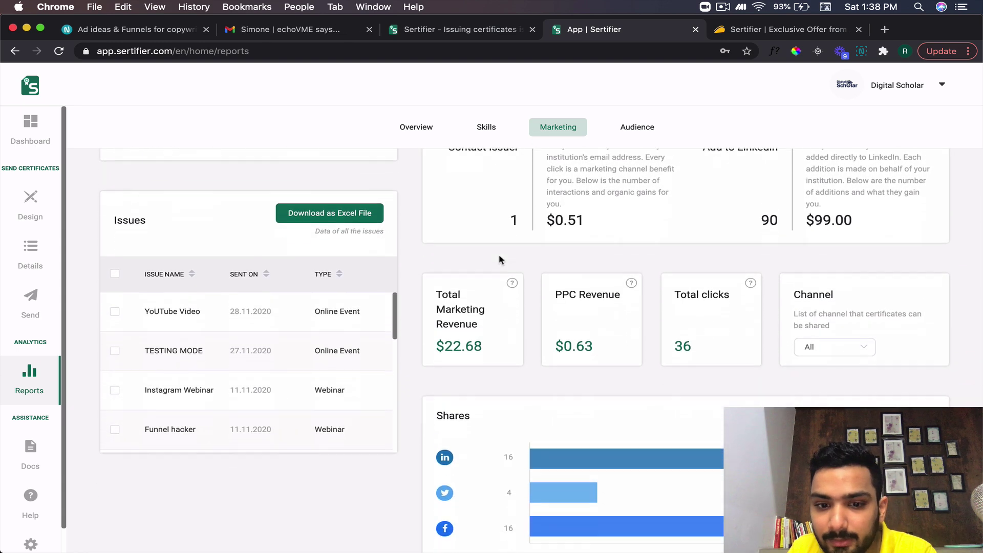
scroll(500, 257, up, 5)
click(638, 127)
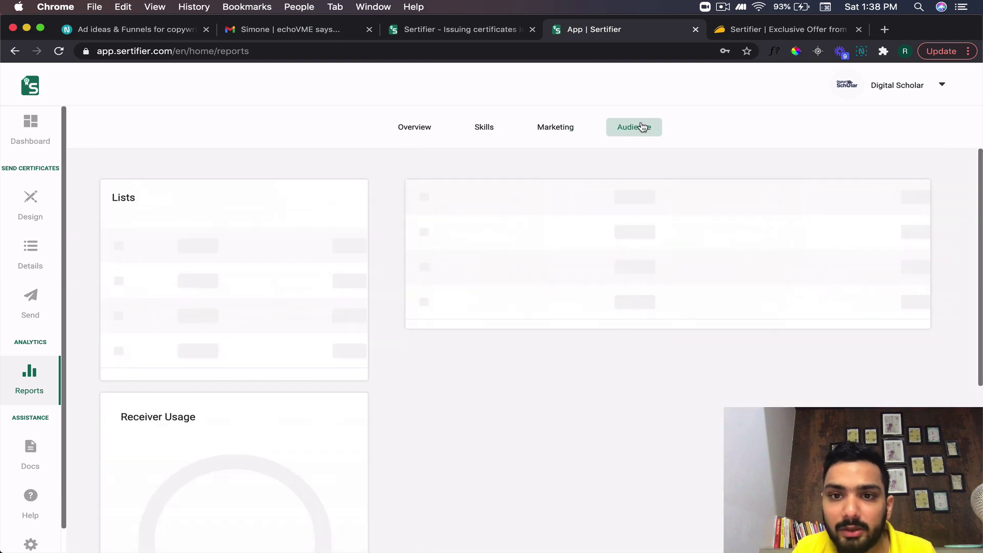
click(415, 129)
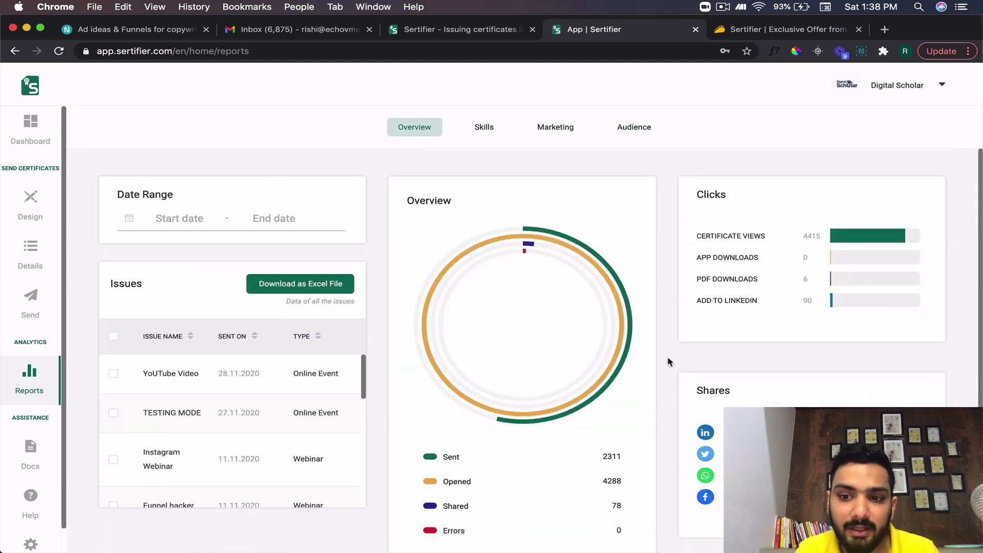
- Return to the dashboard showing $20.32 marketing revenue and 1116/65000 active receivers
scroll(668, 361, down, 1)
scroll(667, 362, up, 1)
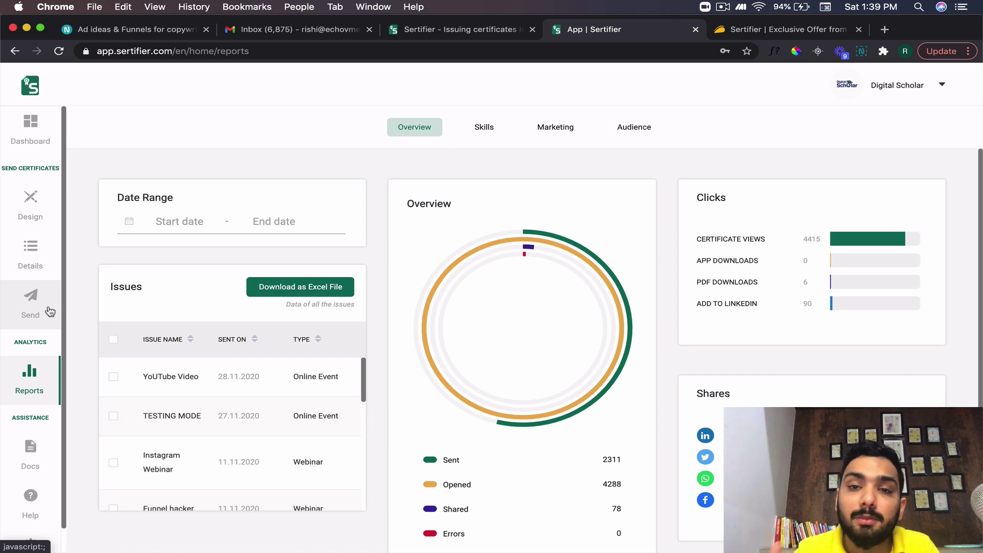
click(36, 134)
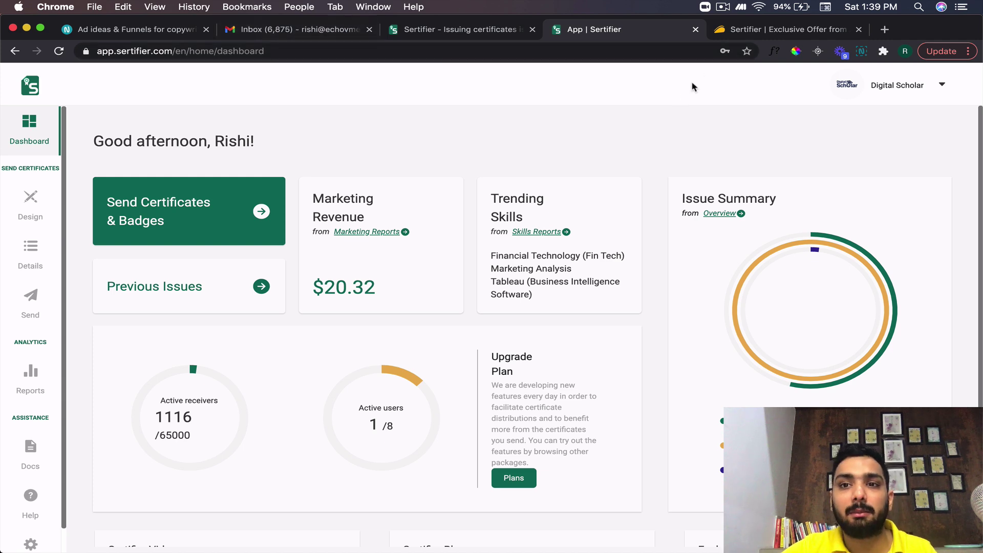
click(723, 7)
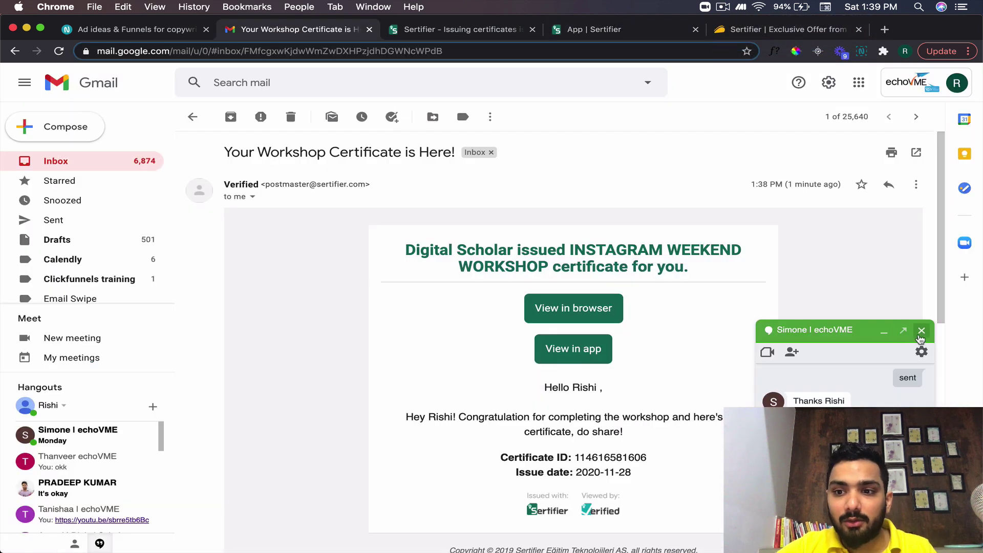
- Highlight the certificate email's subject line and its congratulation message
click(921, 331)
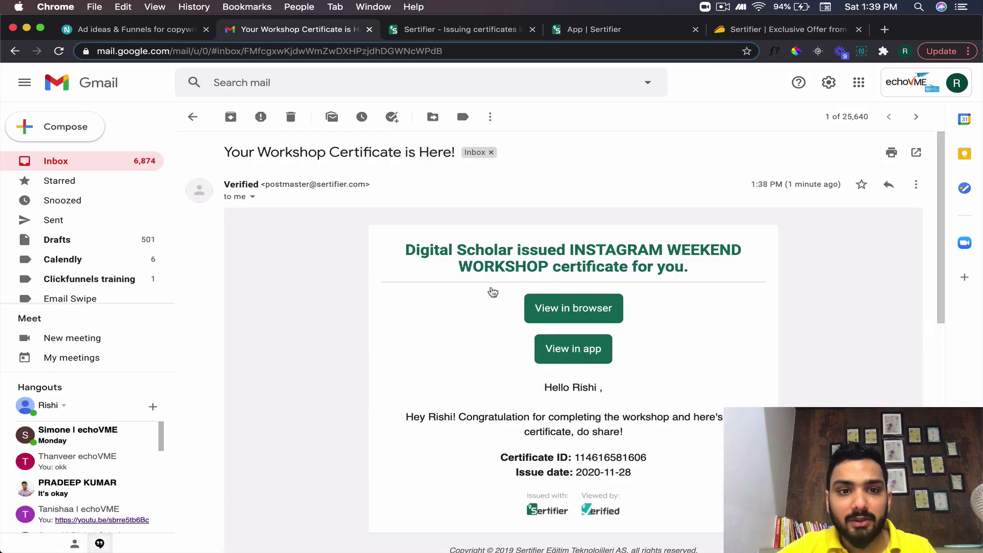
drag(225, 152, 459, 151)
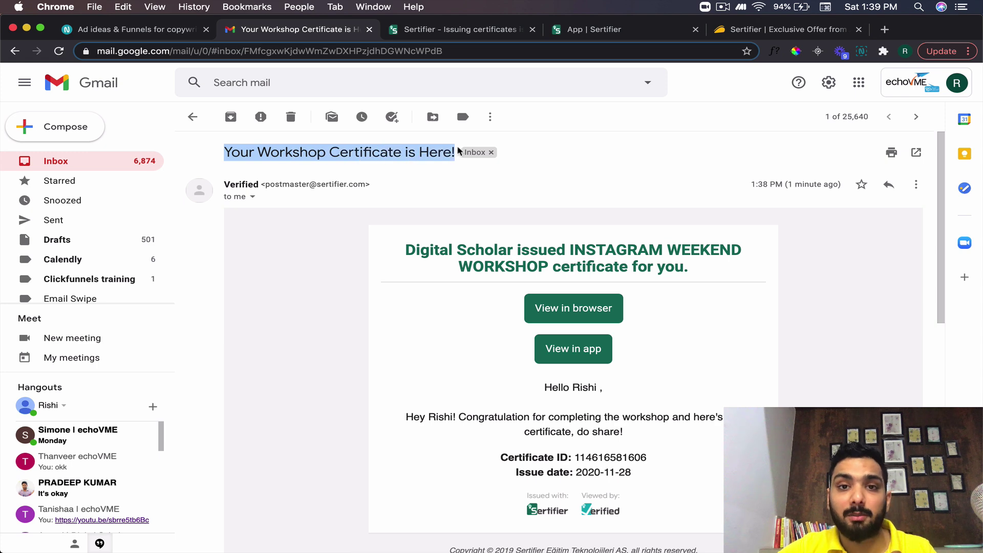
click(451, 181)
drag(406, 417, 629, 432)
click(630, 433)
scroll(630, 432, down, 1)
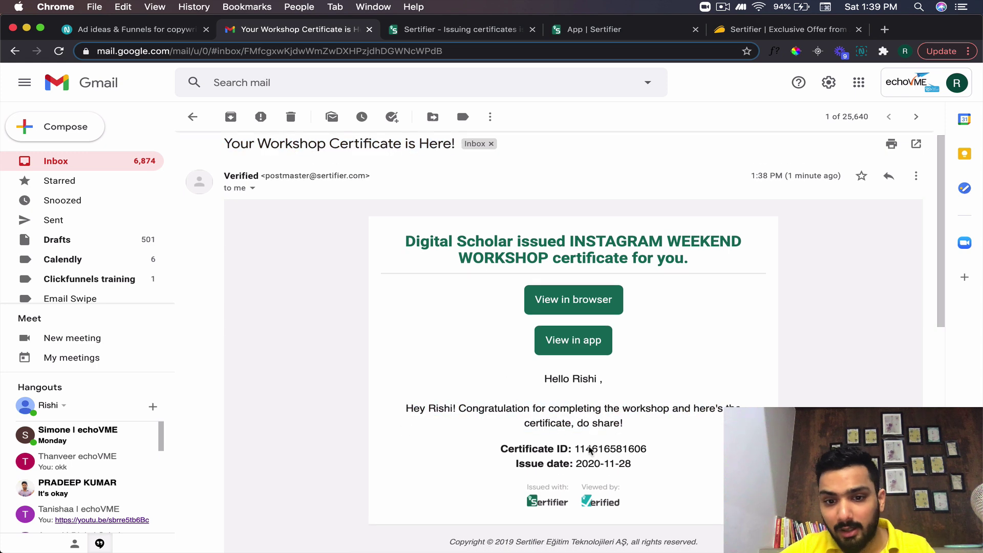
- Highlight the certificate ID number, then open the certificate with 'View in browser'
drag(503, 449, 646, 449)
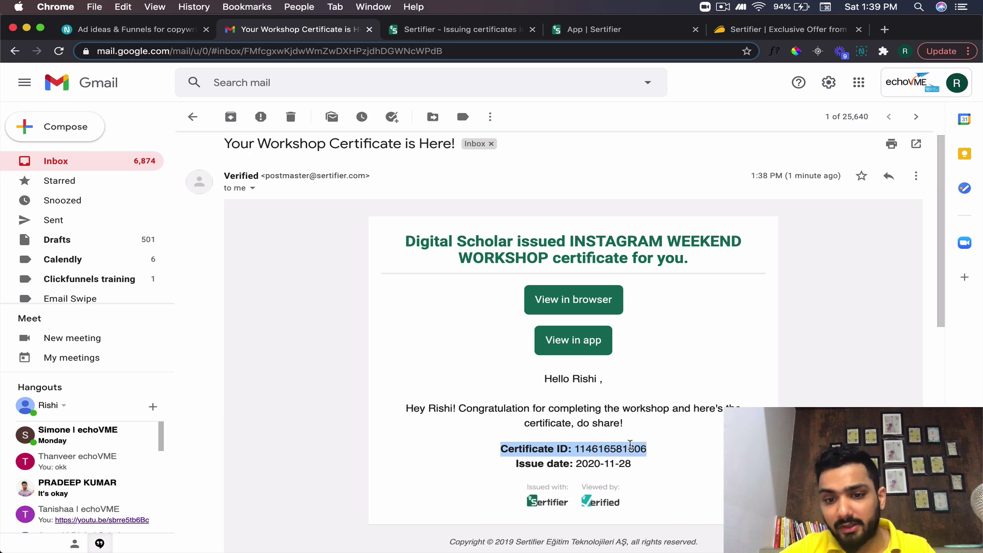
click(598, 447)
double_click(597, 446)
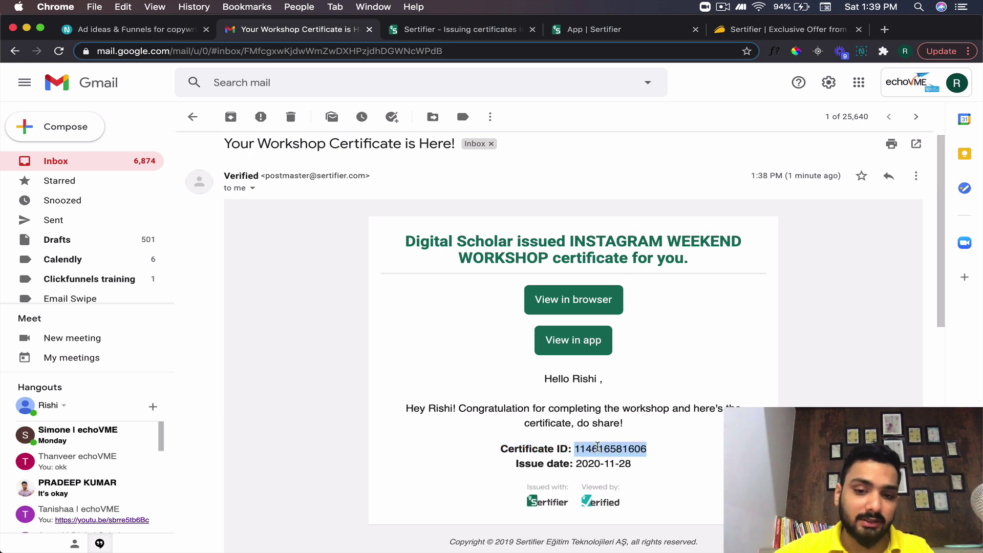
scroll(597, 447, down, 1)
click(629, 449)
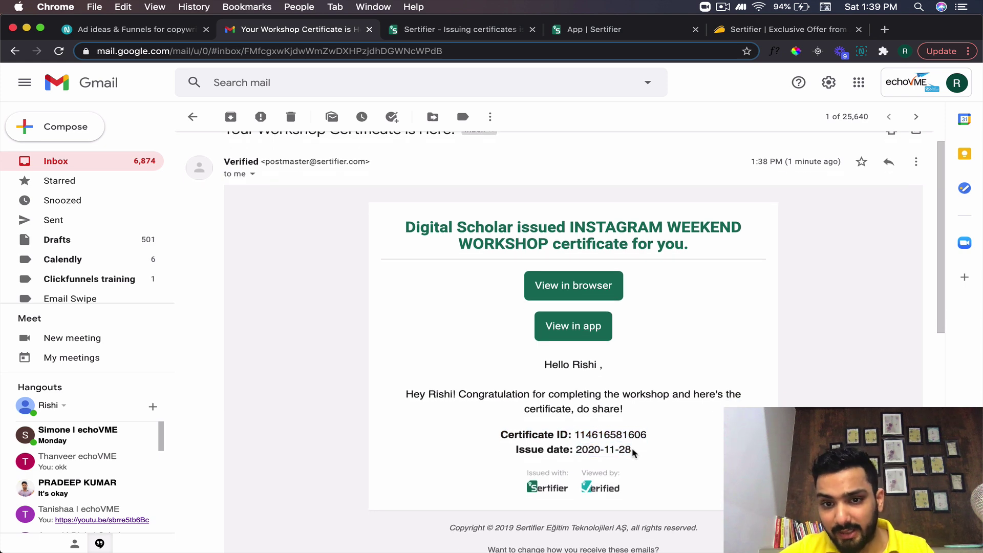
click(566, 287)
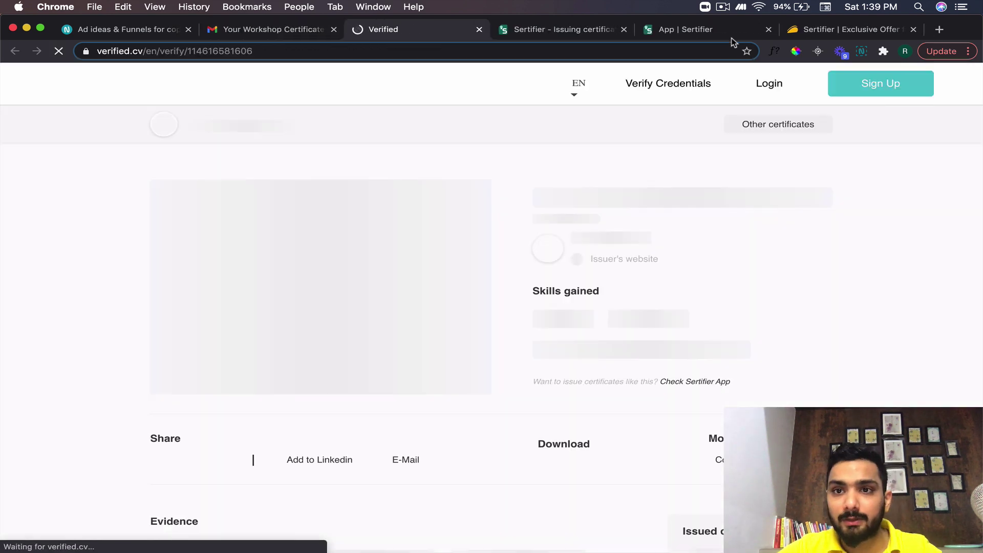
- Download the INSTAGRAM WEEKEND WORKSHOP certificate from its Verified.cv page as a PNG image
click(722, 7)
click(745, 44)
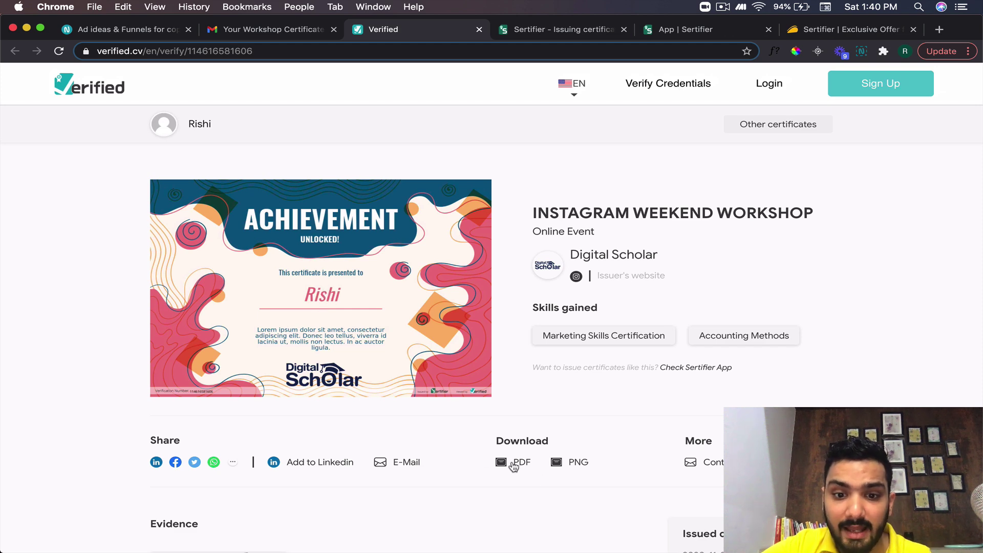
click(562, 464)
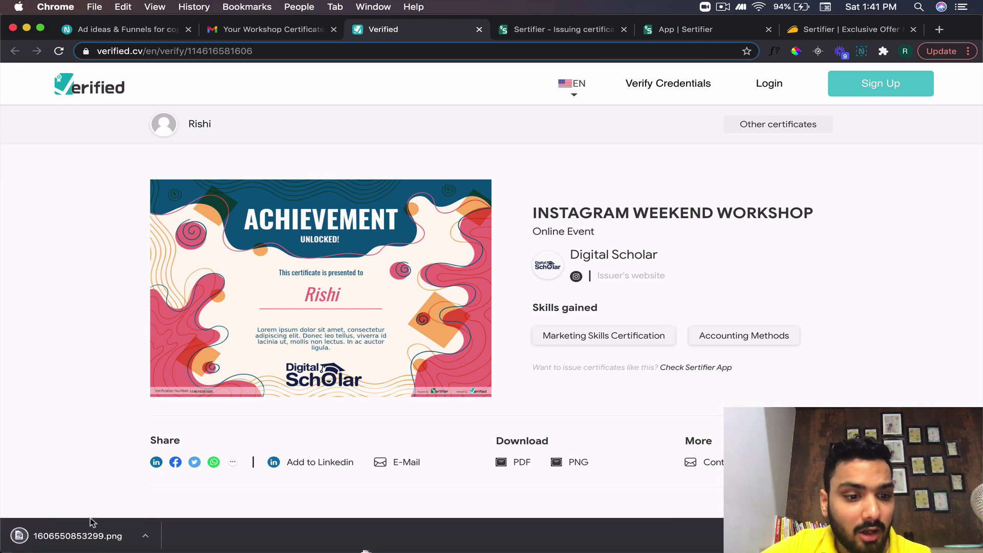
- View the downloaded 1606550853299.png certificate in Preview, then close it
click(85, 533)
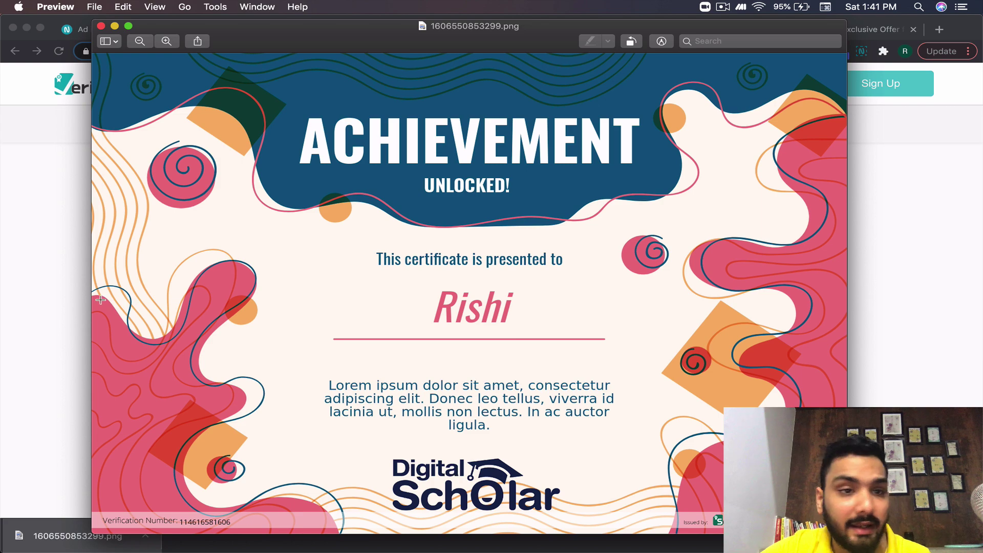
click(102, 26)
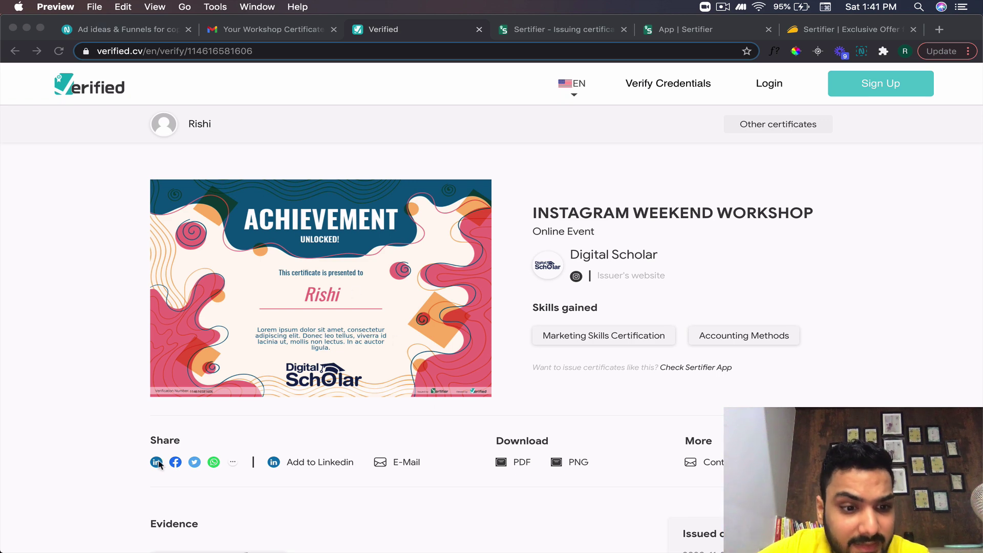
click(176, 464)
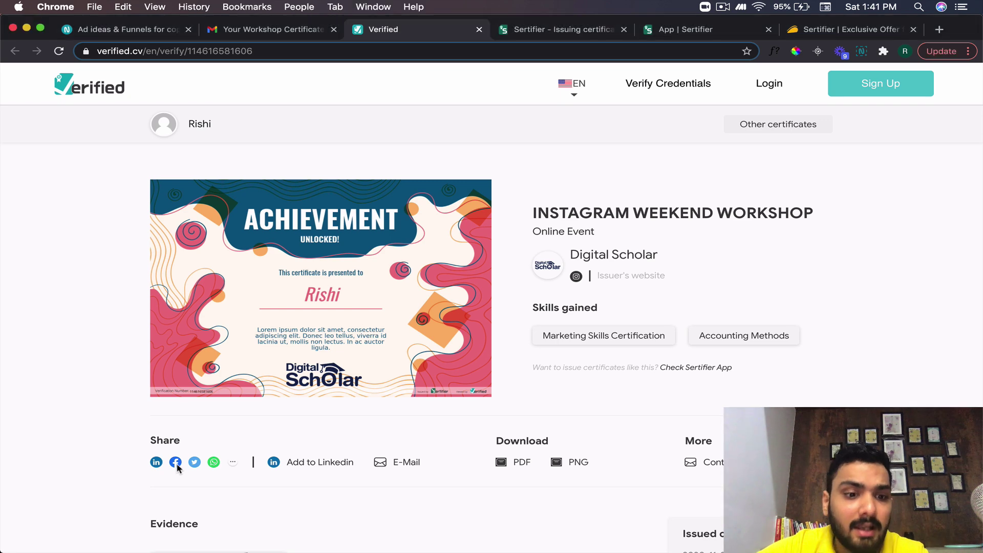
click(176, 464)
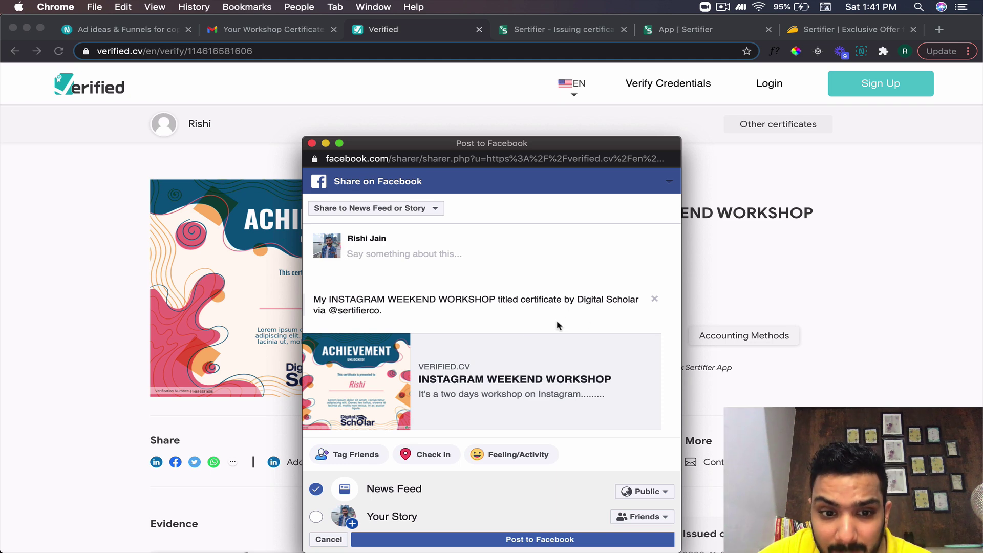
click(312, 143)
scroll(393, 290, down, 2)
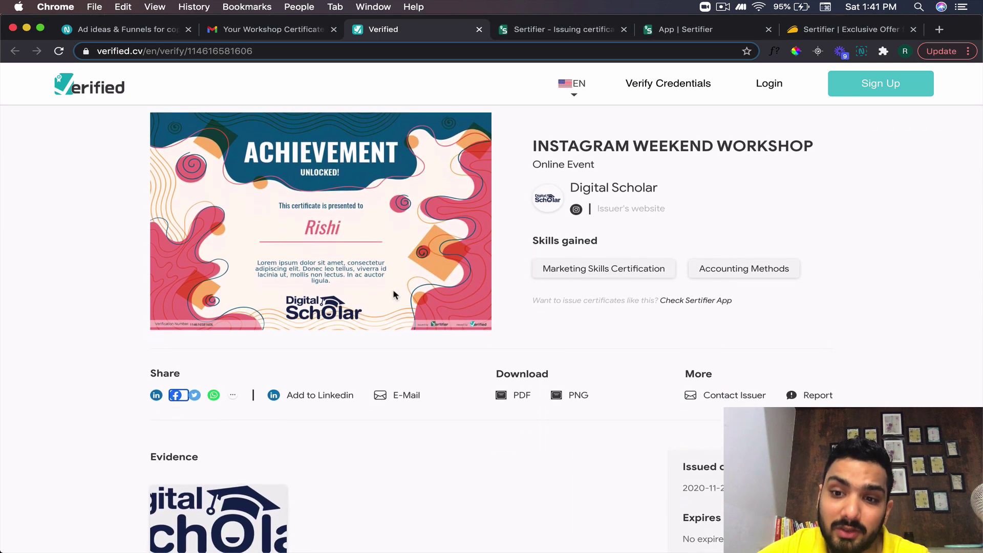
scroll(394, 295, down, 6)
scroll(394, 295, up, 2)
scroll(395, 295, up, 1)
scroll(395, 295, down, 1)
scroll(394, 295, up, 3)
scroll(390, 303, down, 2)
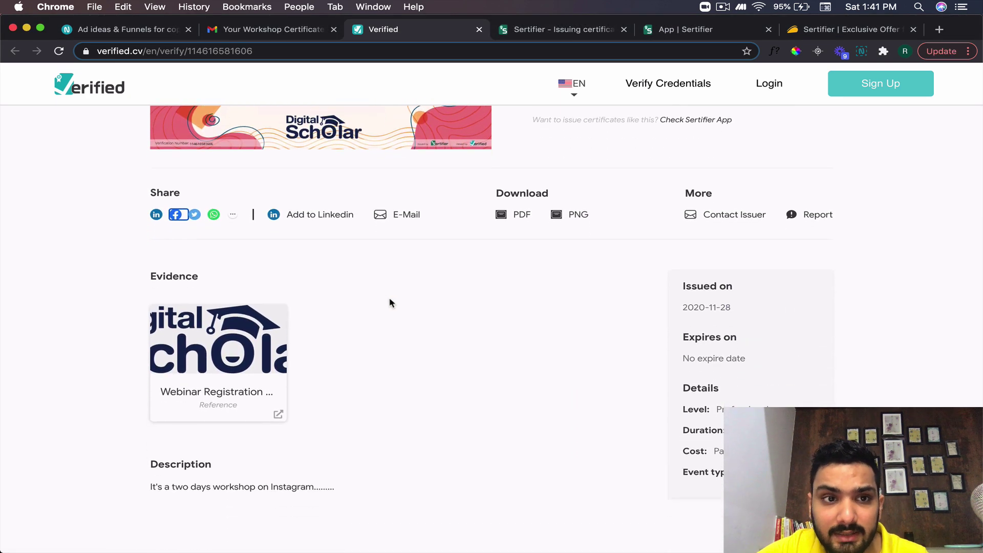
scroll(186, 219, down, 2)
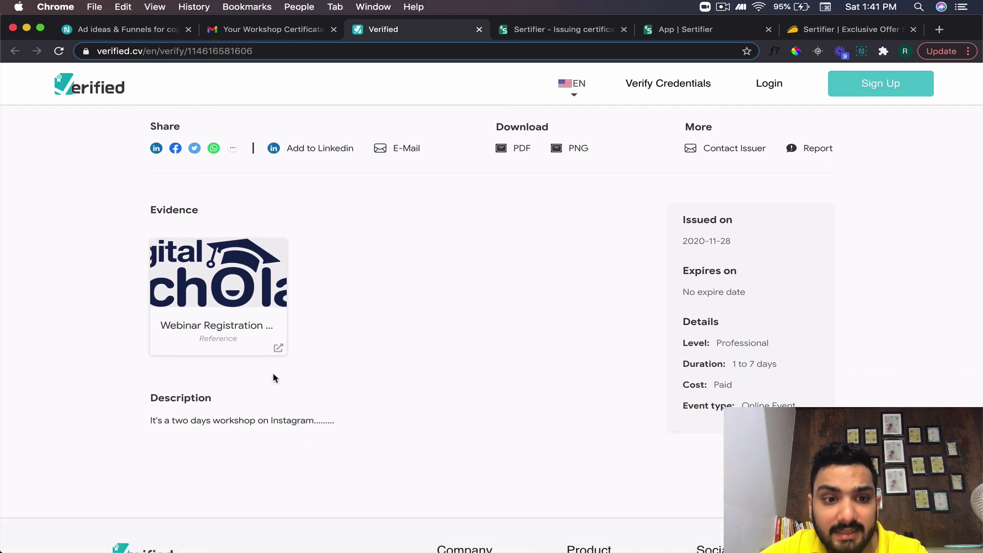
scroll(299, 434, up, 10)
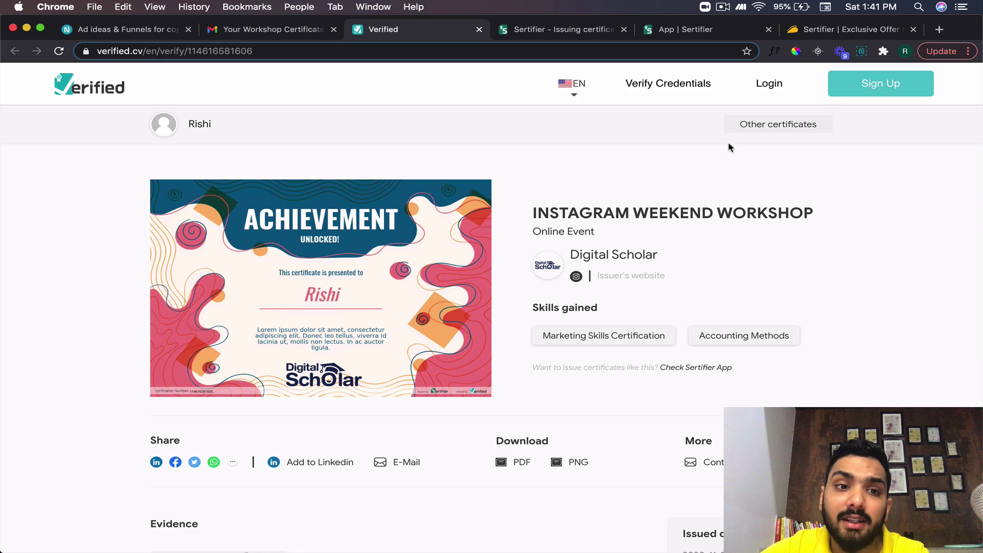
- Browse the recipient's other certificates and badges on Verified.cv, then go back to the Sertifier home page
click(766, 127)
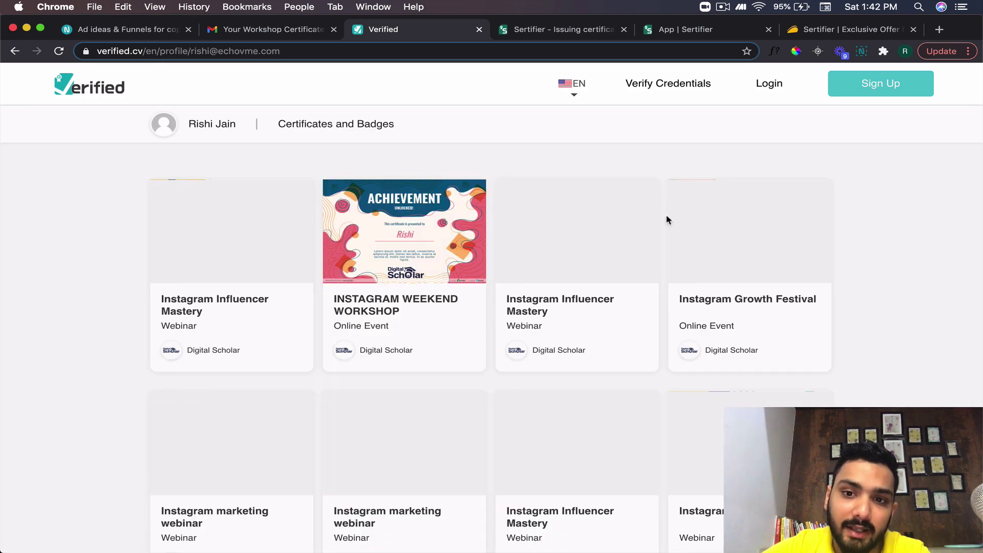
scroll(667, 220, down, 3)
scroll(667, 219, down, 5)
scroll(668, 219, up, 6)
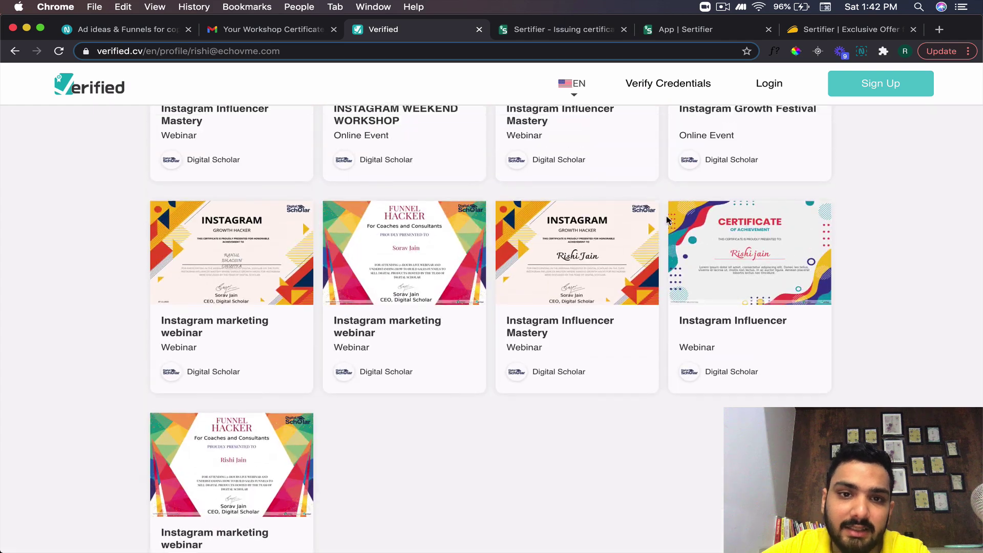
scroll(667, 219, down, 6)
scroll(666, 220, up, 6)
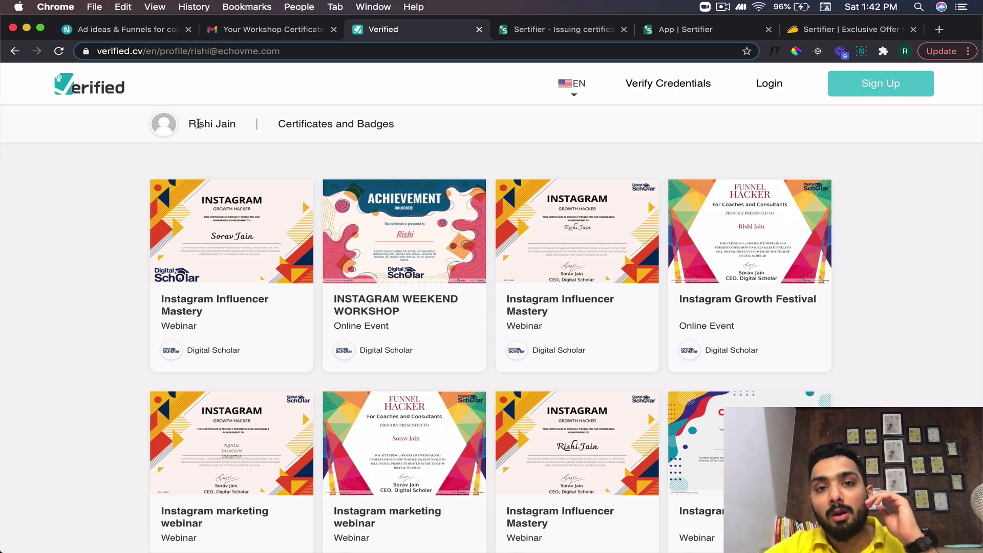
click(512, 30)
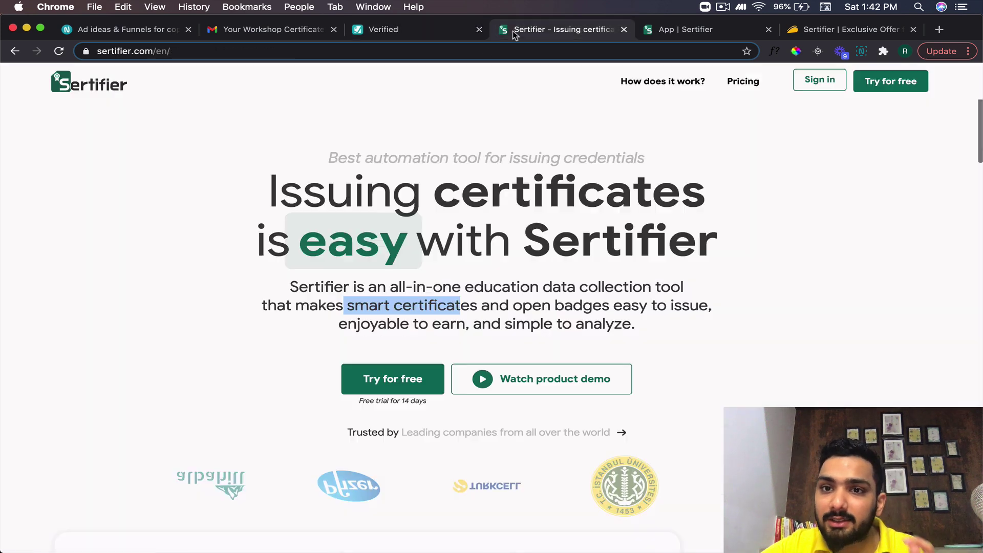
- Scroll AppSumo's Sertifier deal page to the $69.00 one-time Premium Plan and its lifetime terms
click(825, 31)
scroll(536, 276, up, 15)
scroll(536, 277, down, 5)
scroll(535, 274, down, 12)
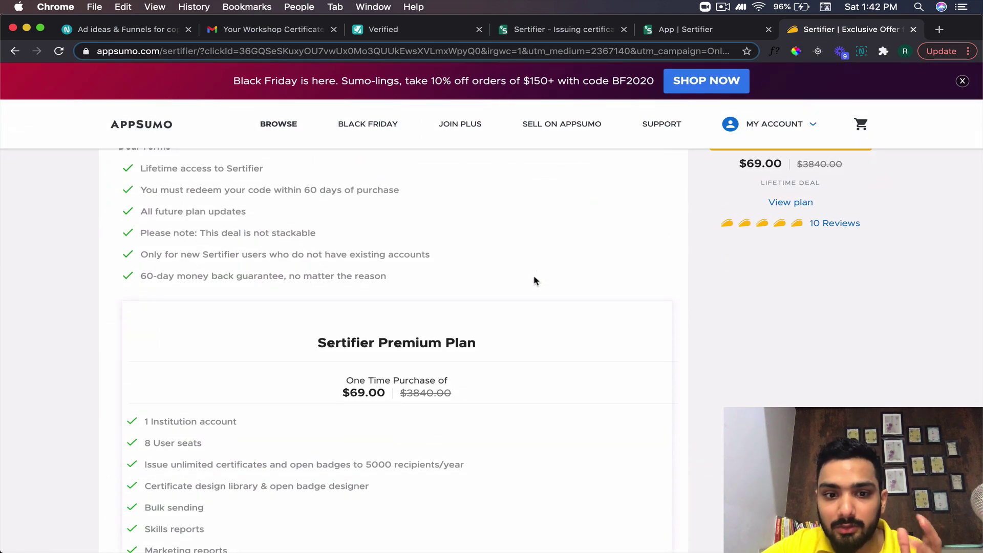
scroll(534, 280, down, 4)
scroll(534, 281, up, 2)
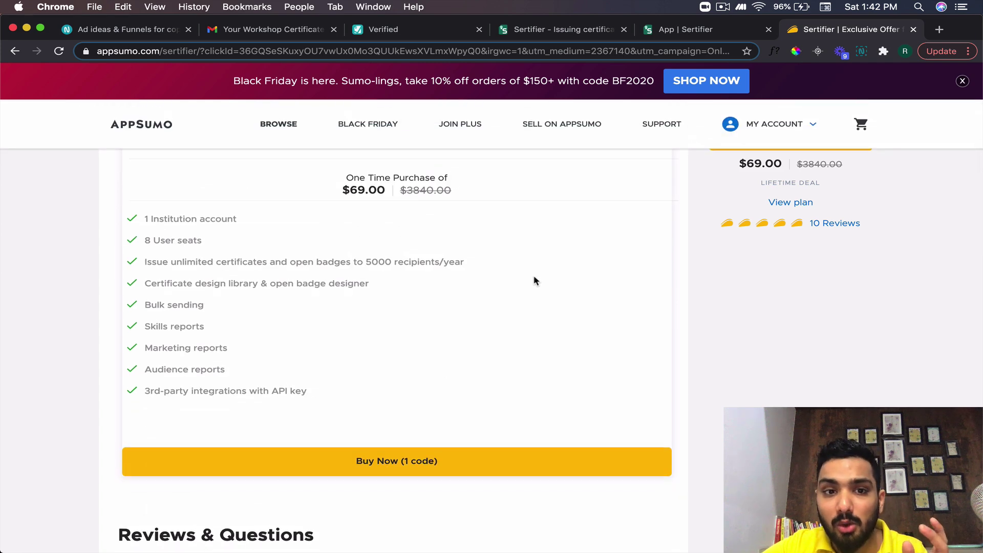